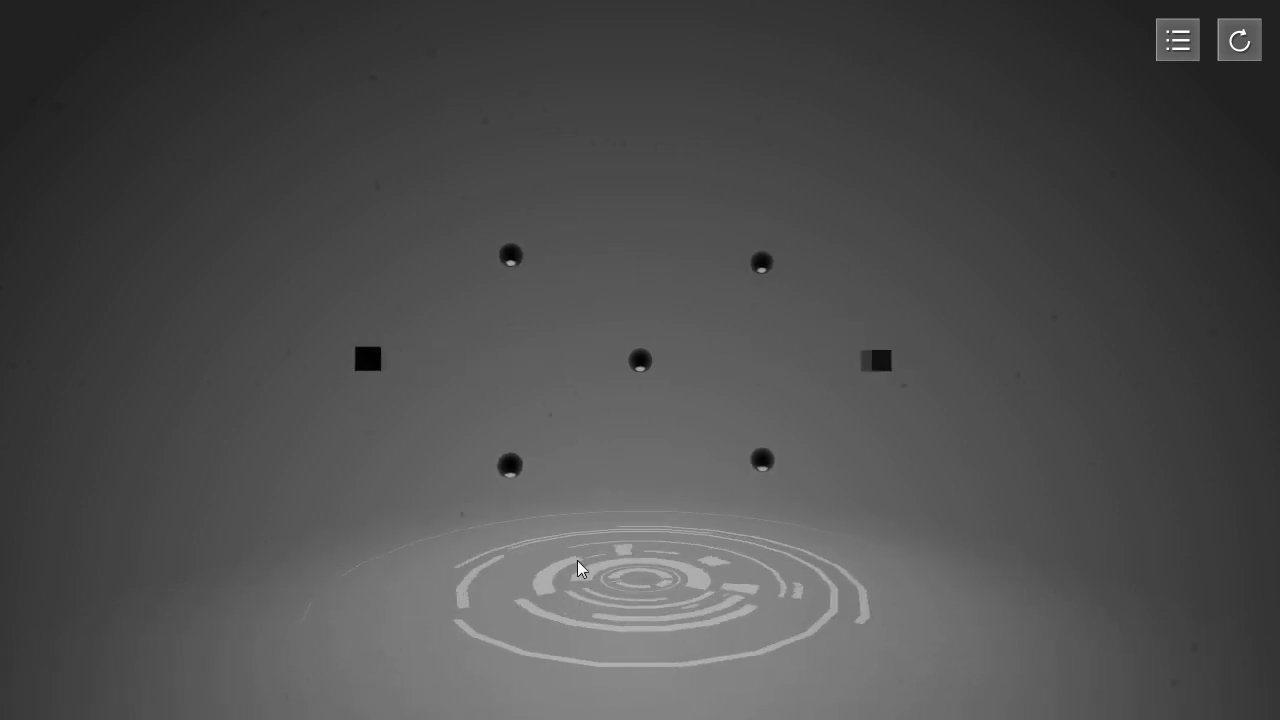
# Step: Rotate the view around the puzzle nodes to reach the left cube and lower-left sphere
pyautogui.moveTo(325, 567); pyautogui.dragTo(906, 523)
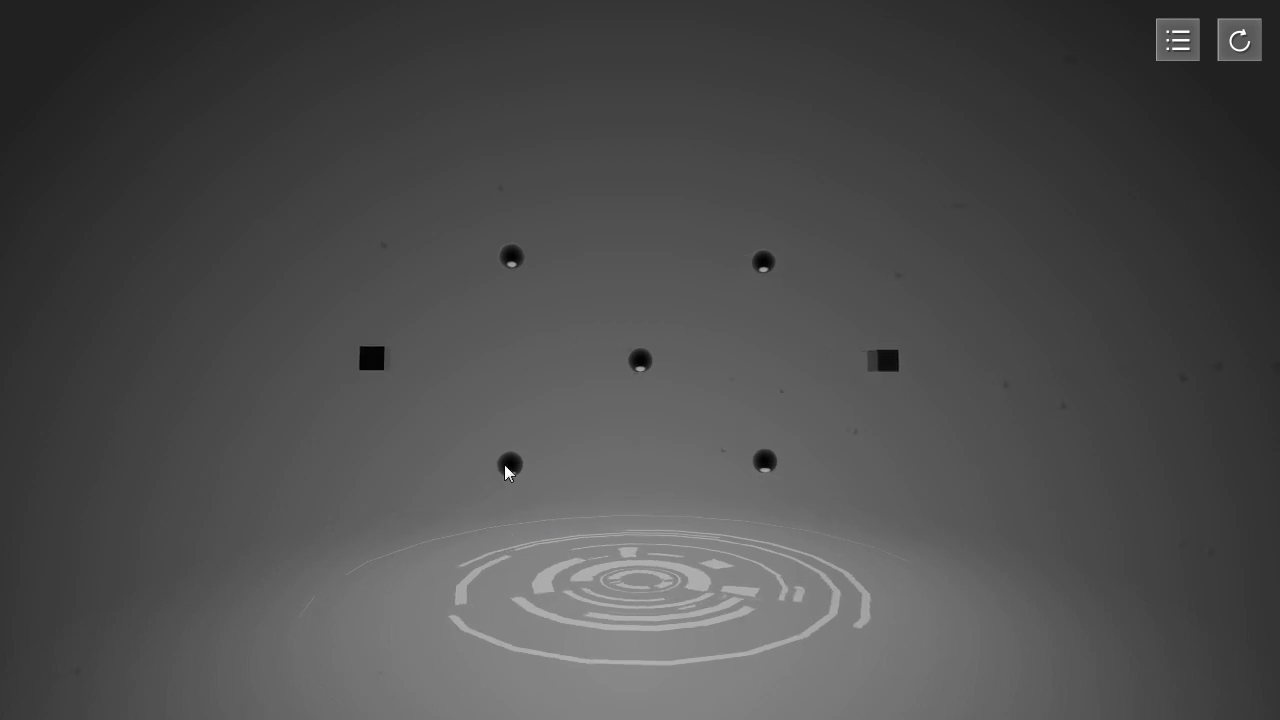
# Step: Link the cube to the upper sphere, close the diamond at the bottom sphere, and fire two pulses
pyautogui.click(505, 255)
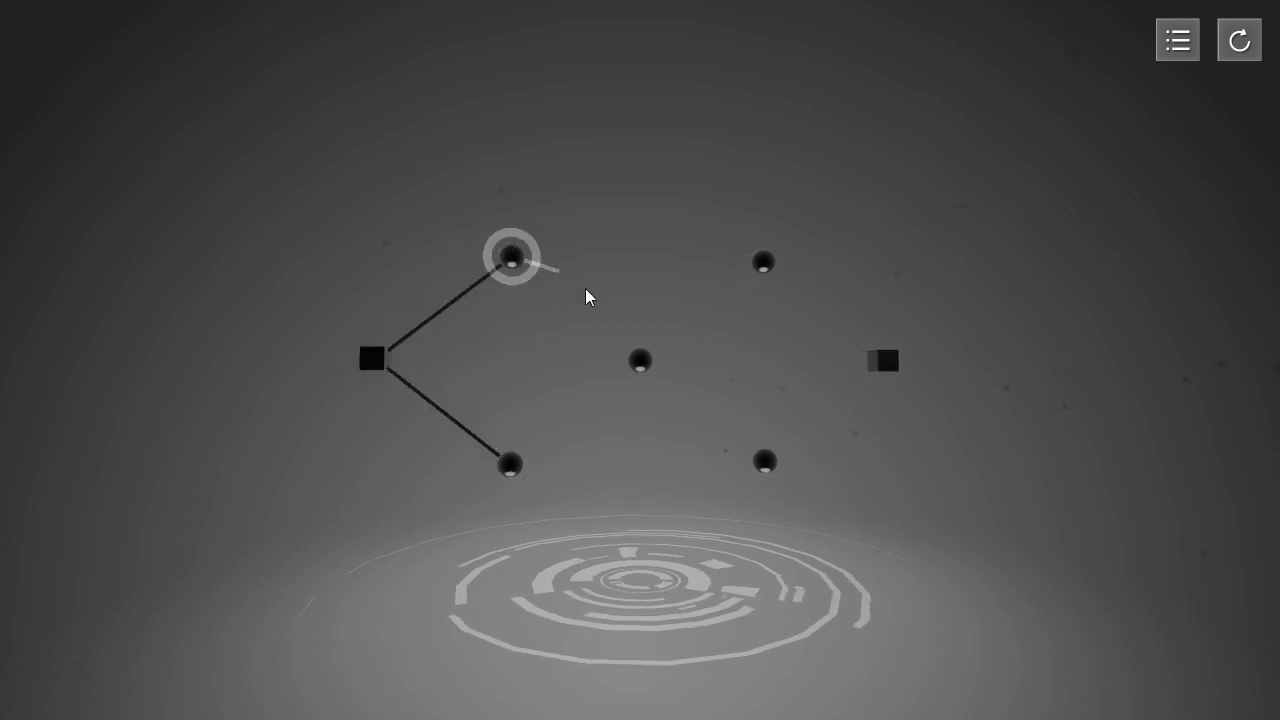
pyautogui.click(506, 478)
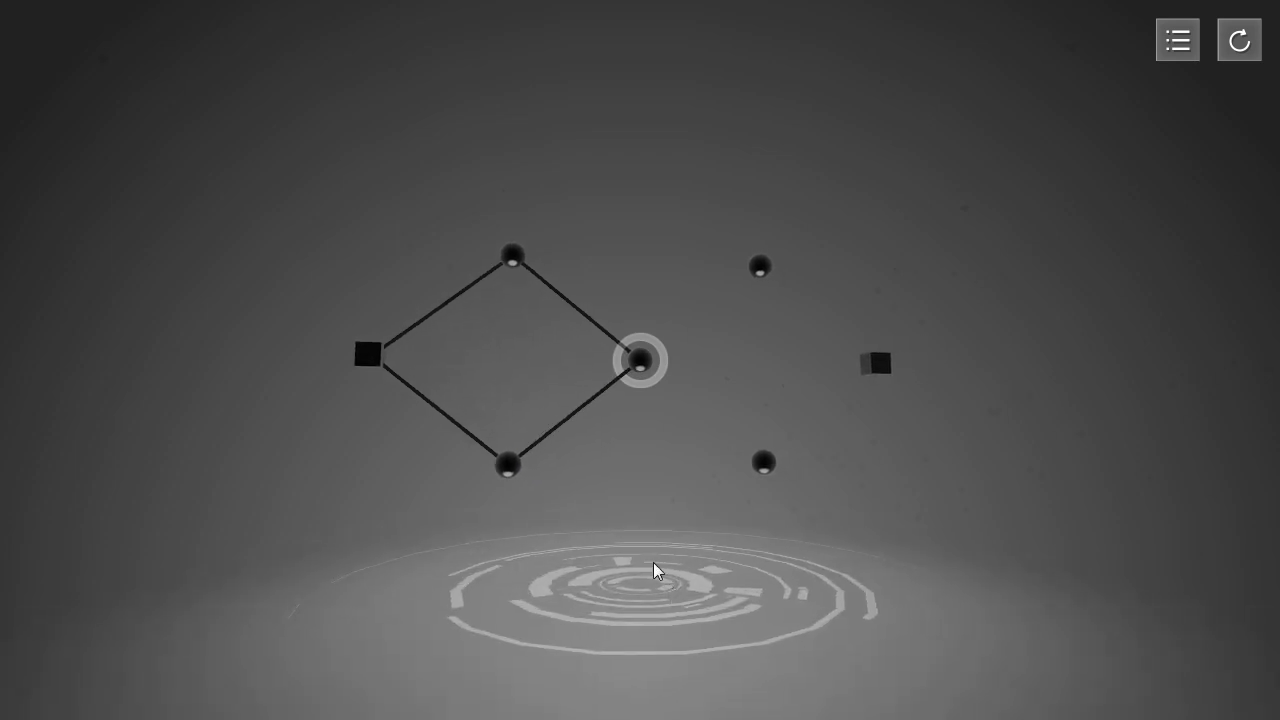
pyautogui.click(640, 362)
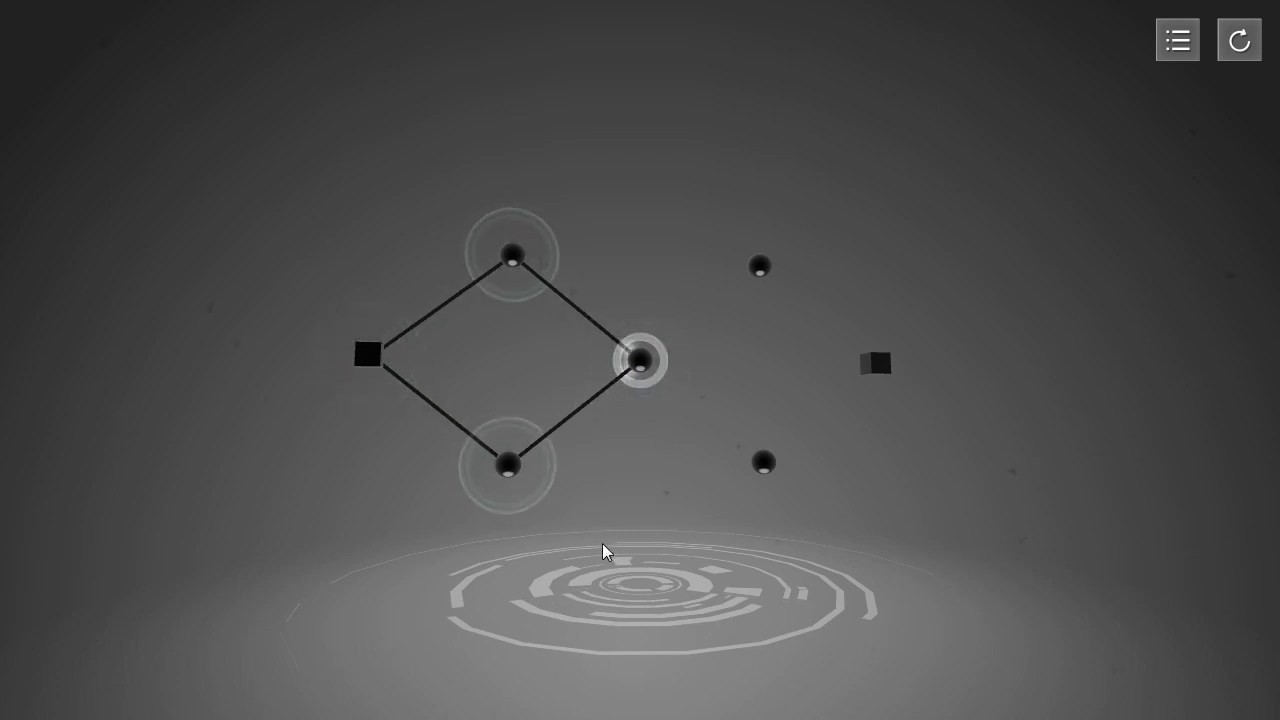
pyautogui.click(641, 362)
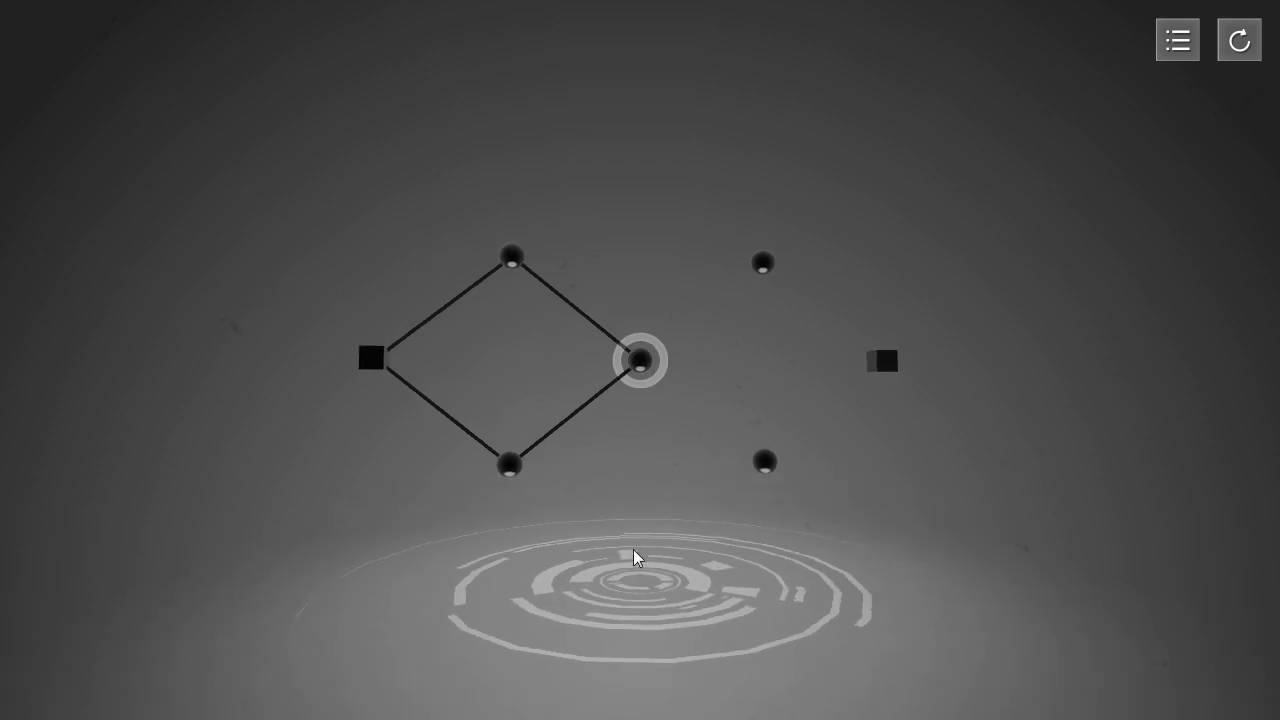
# Step: Link the centre sphere to the lower-right and top-right spheres, then start the loop from the right cube
pyautogui.click(760, 464)
pyautogui.click(640, 362)
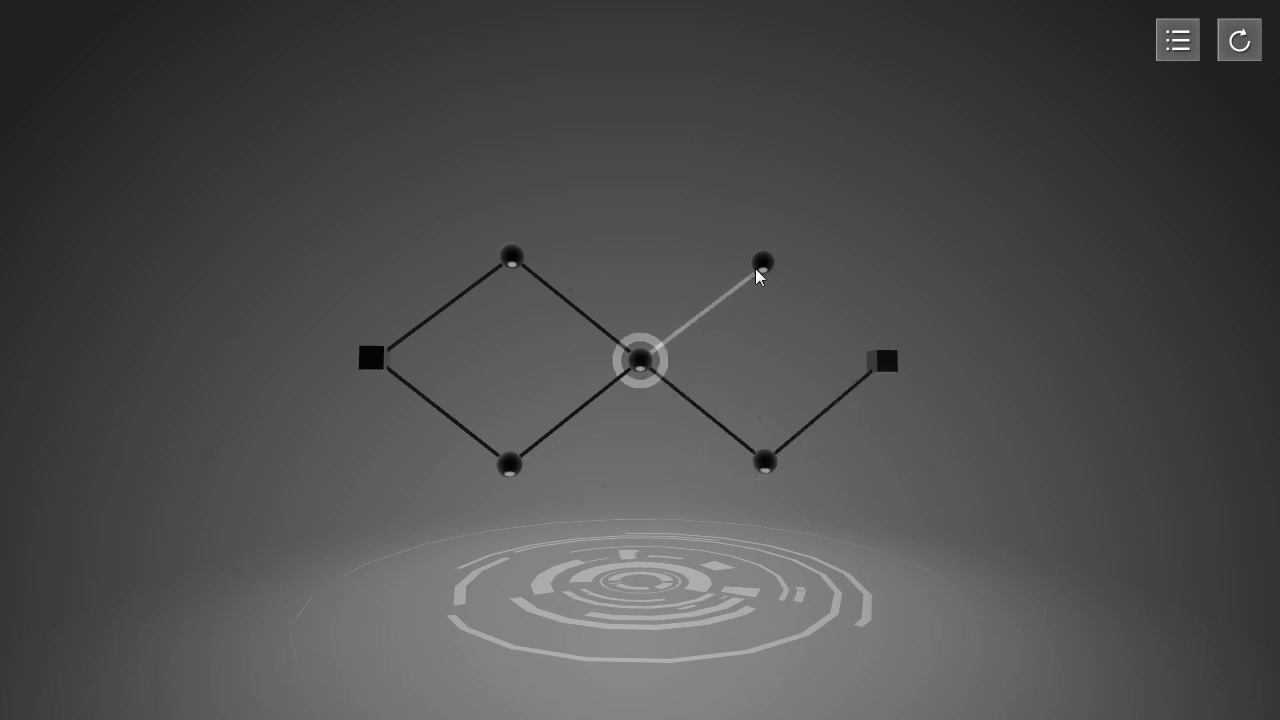
pyautogui.click(762, 265)
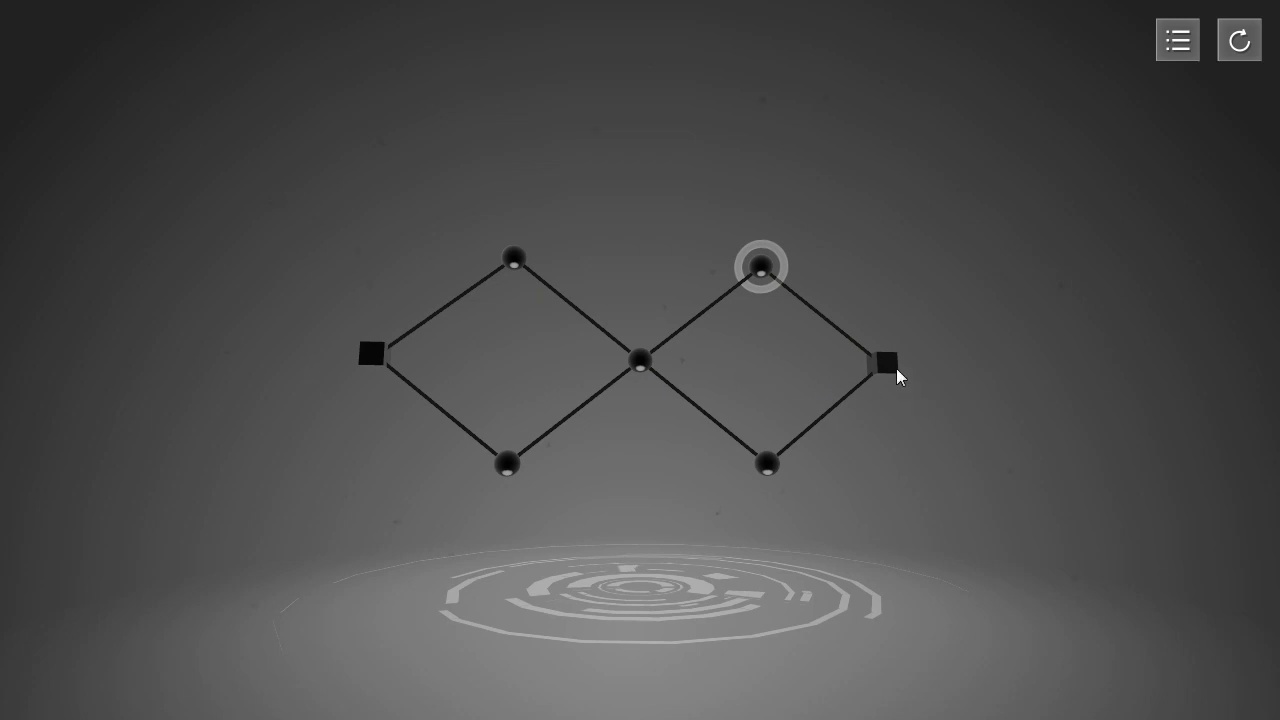
pyautogui.click(889, 366)
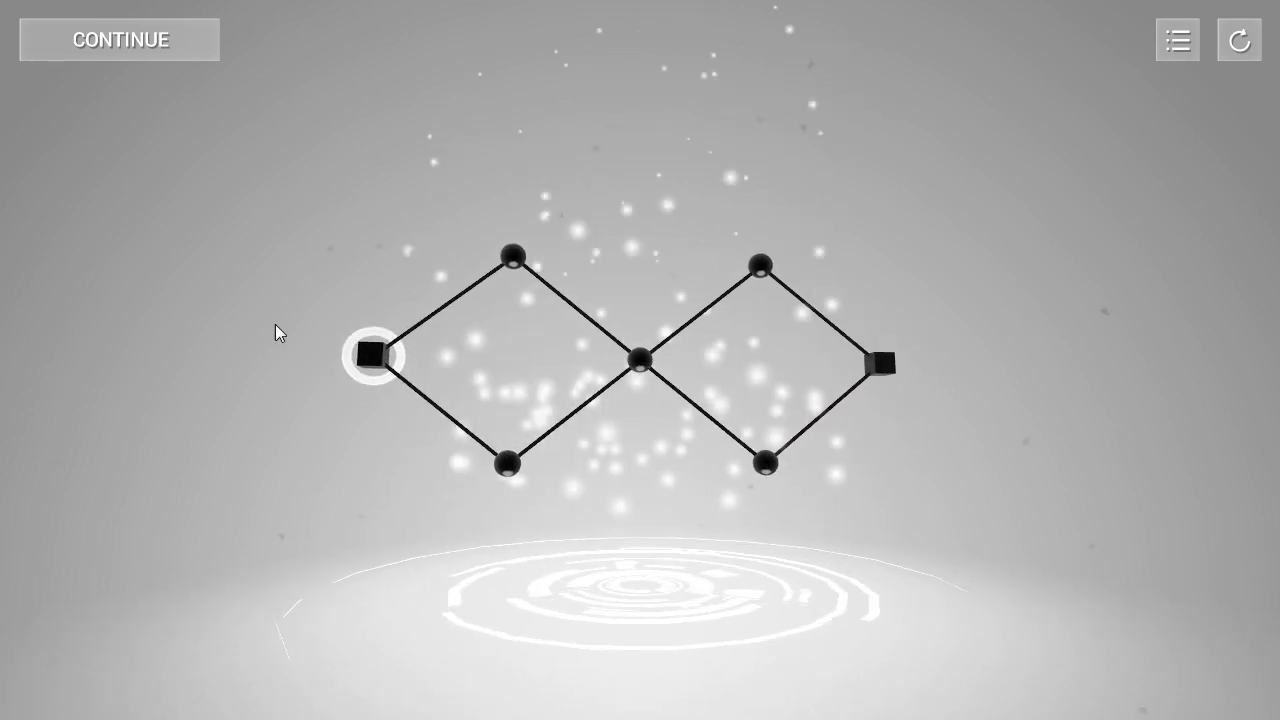
# Step: Load Level 13 from the level list, then return to the list and load another level
pyautogui.click(1172, 45)
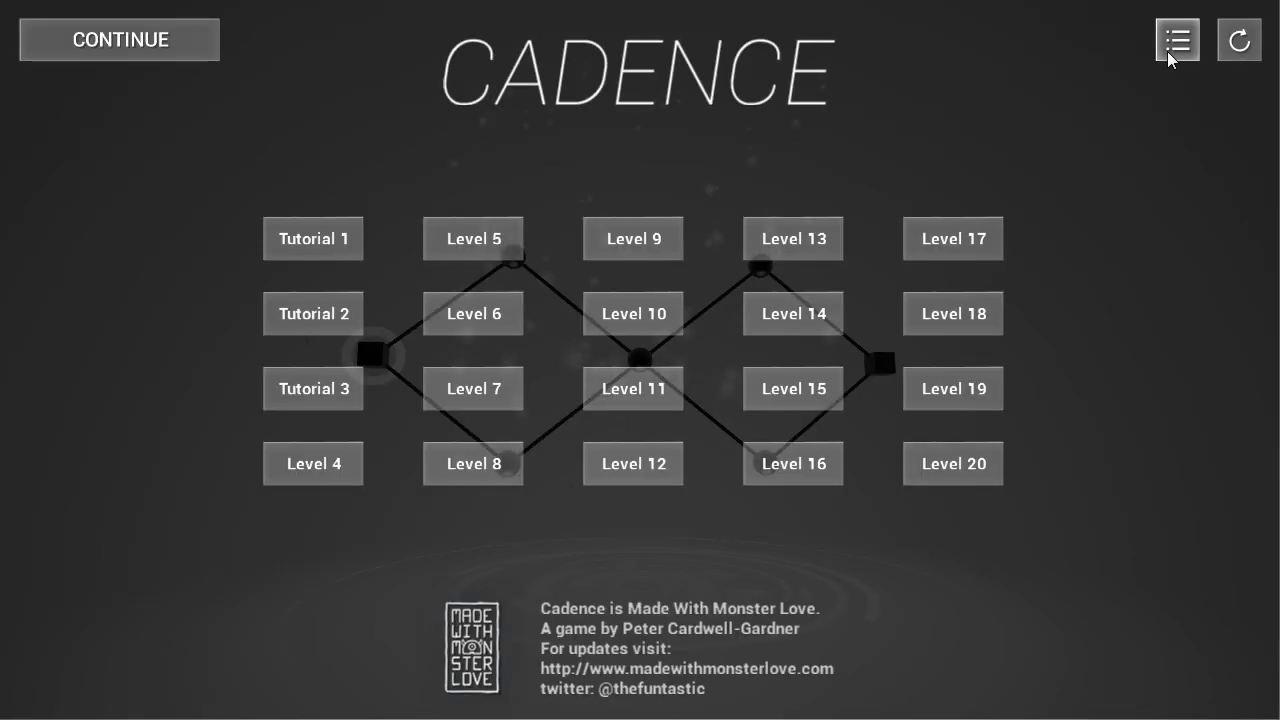
pyautogui.click(793, 238)
pyautogui.click(1183, 53)
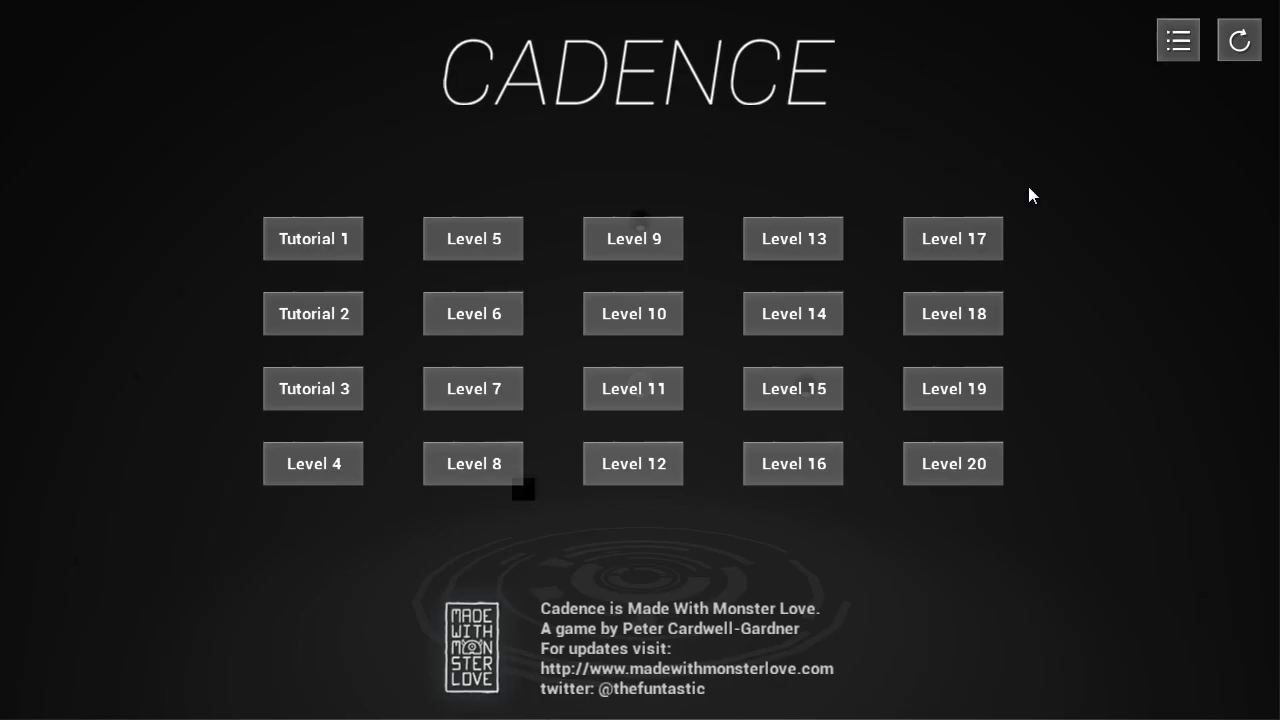
pyautogui.click(818, 312)
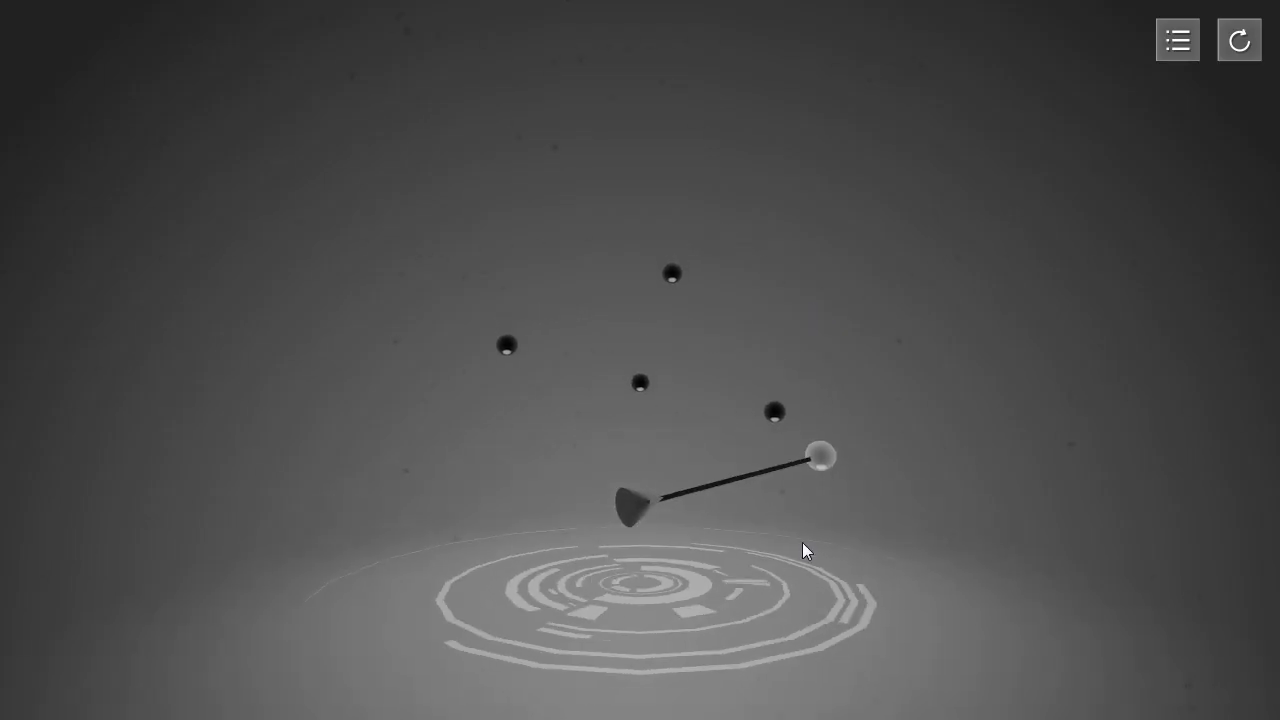
# Step: Tilt the view down, then wire the pendulum ball and top node to neighbouring nodes
pyautogui.moveTo(802, 542)
pyautogui.mouseDown()
pyautogui.moveTo(857, 574)
pyautogui.moveTo(838, 578)
pyautogui.mouseUp()
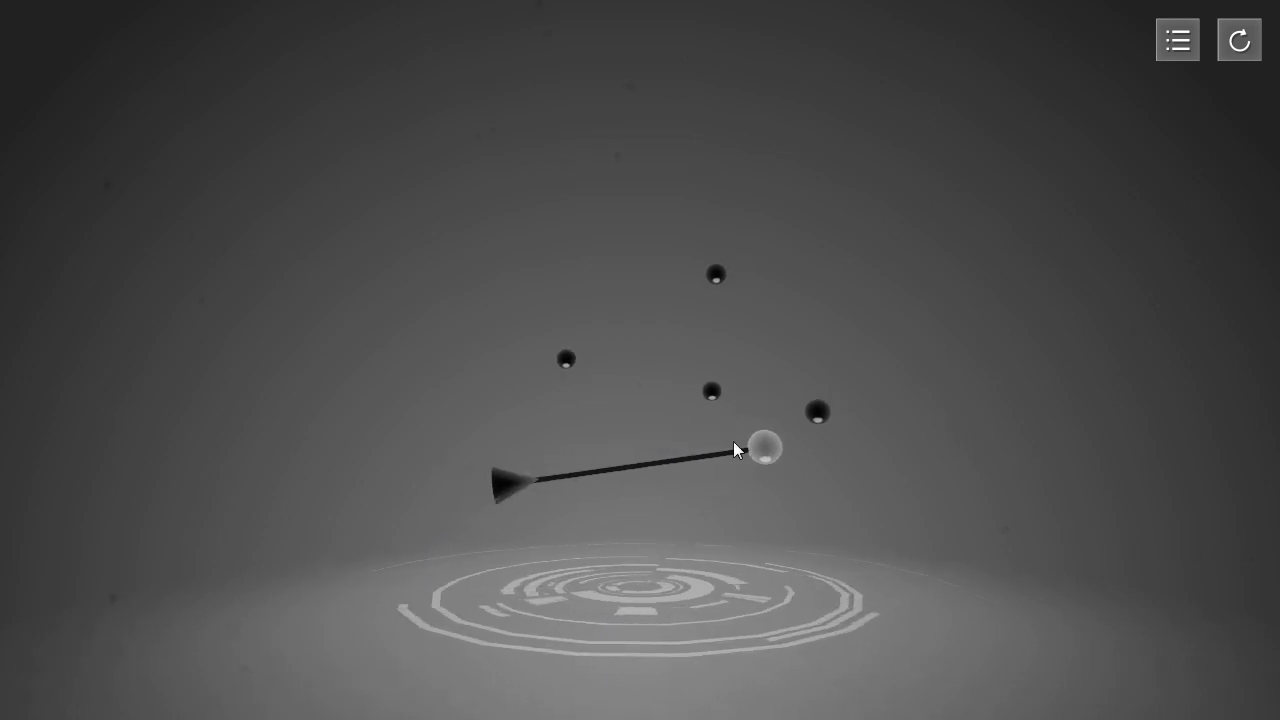
pyautogui.moveTo(520, 552); pyautogui.dragTo(577, 623)
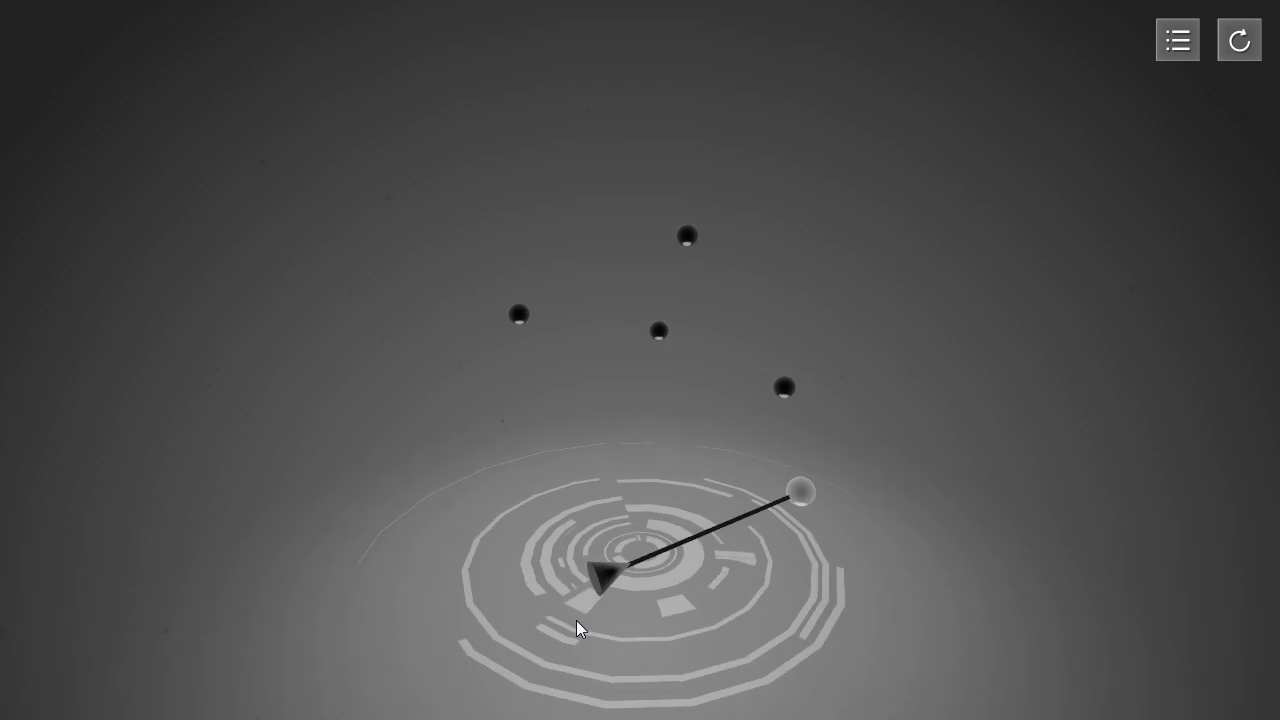
pyautogui.click(802, 495)
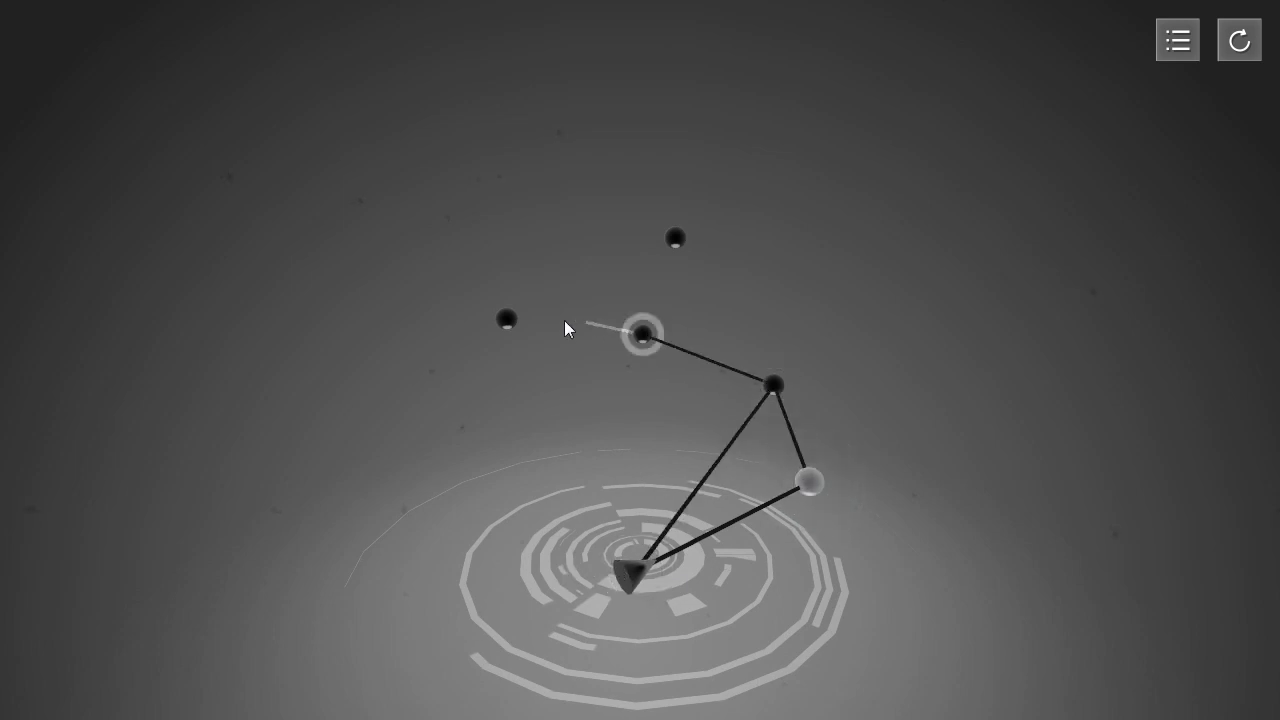
pyautogui.click(675, 237)
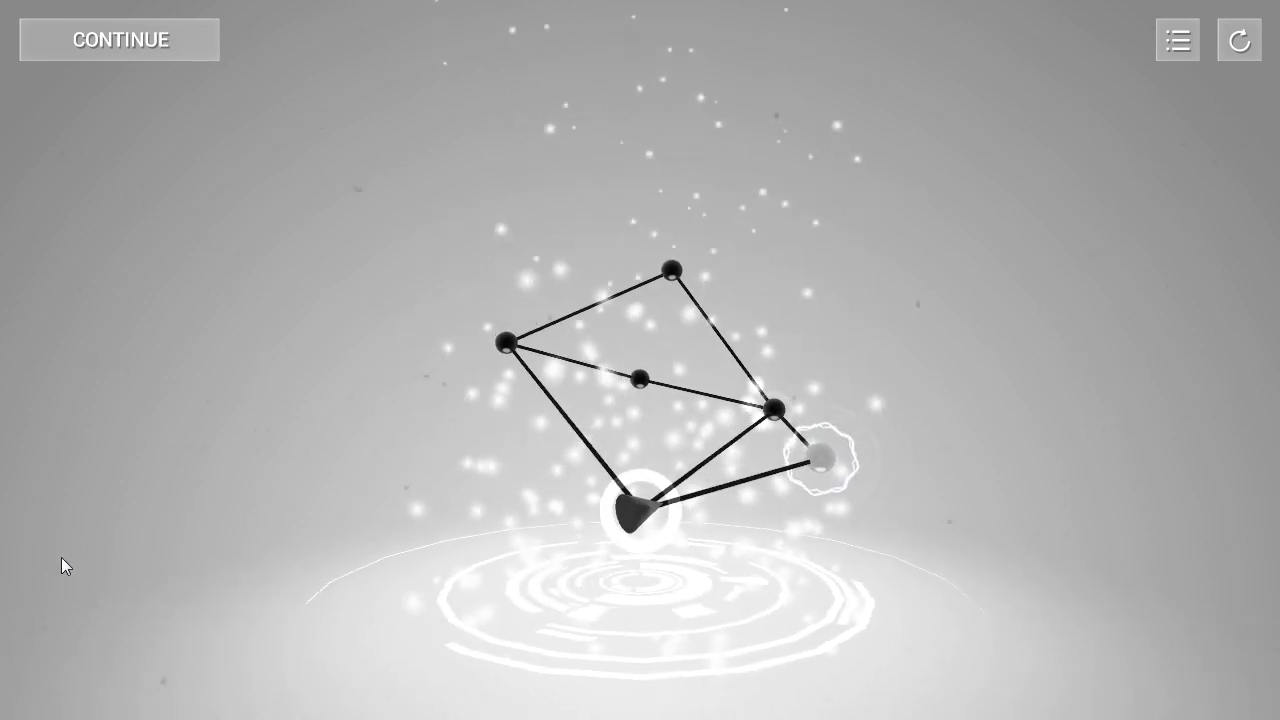
# Step: Restart the level, link the cone to a sphere and the light sphere to the top sphere
pyautogui.click(1236, 38)
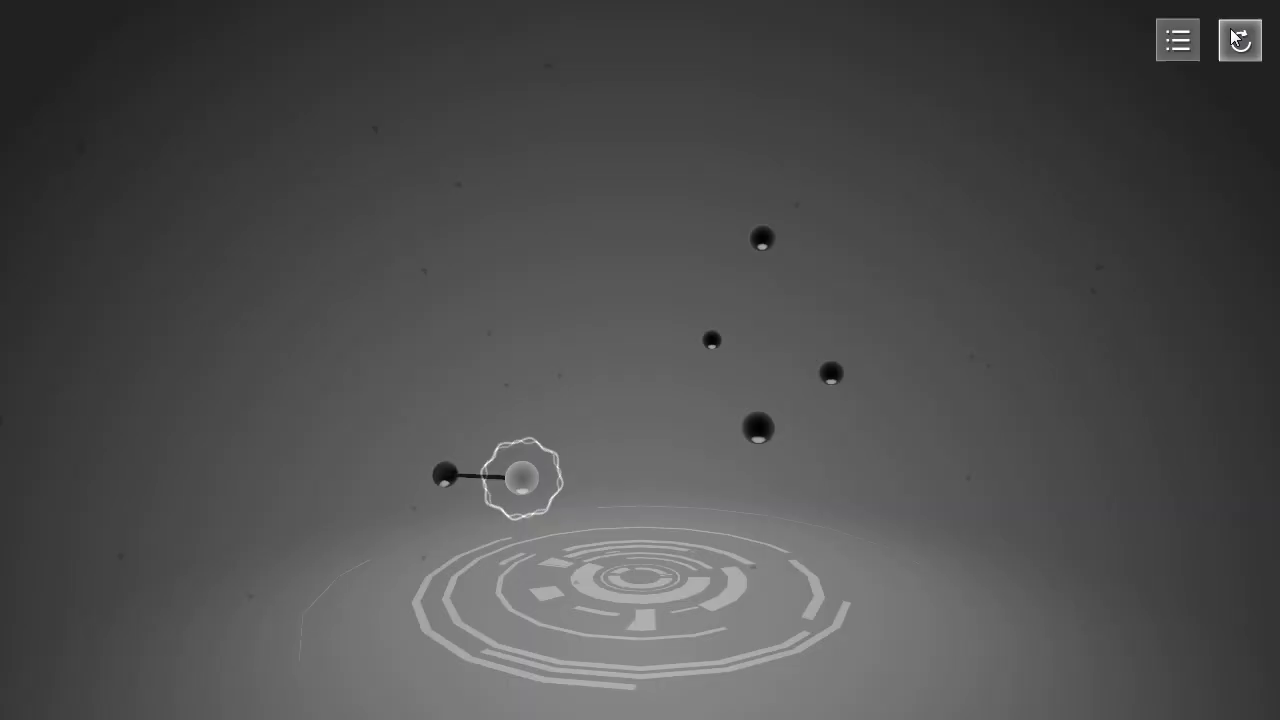
pyautogui.moveTo(594, 517); pyautogui.dragTo(608, 377)
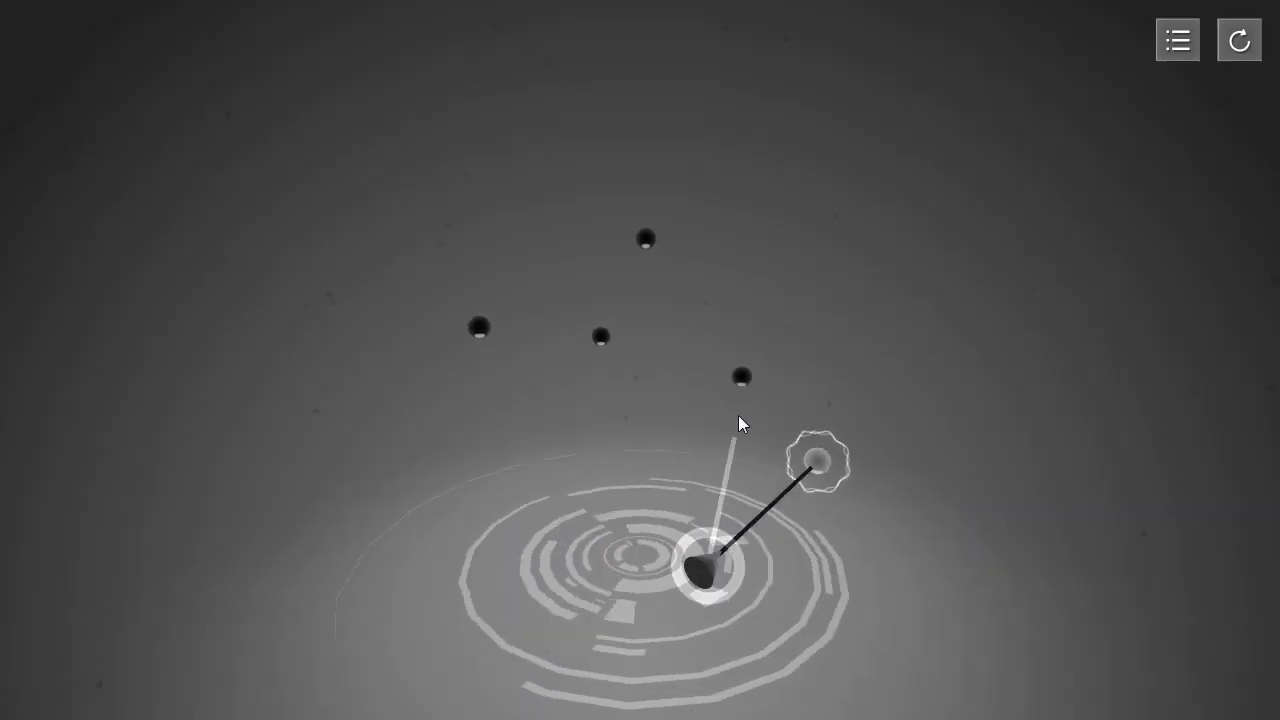
pyautogui.moveTo(823, 453); pyautogui.dragTo(603, 281)
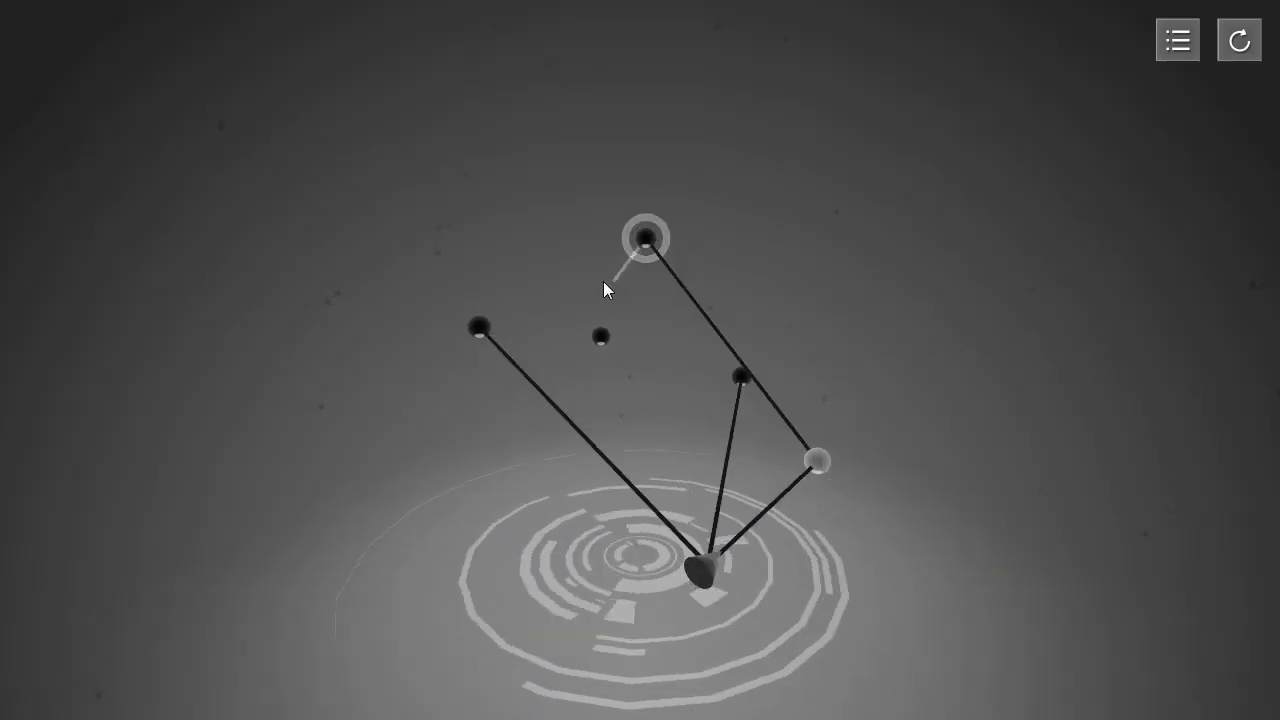
pyautogui.moveTo(545, 388); pyautogui.dragTo(673, 386)
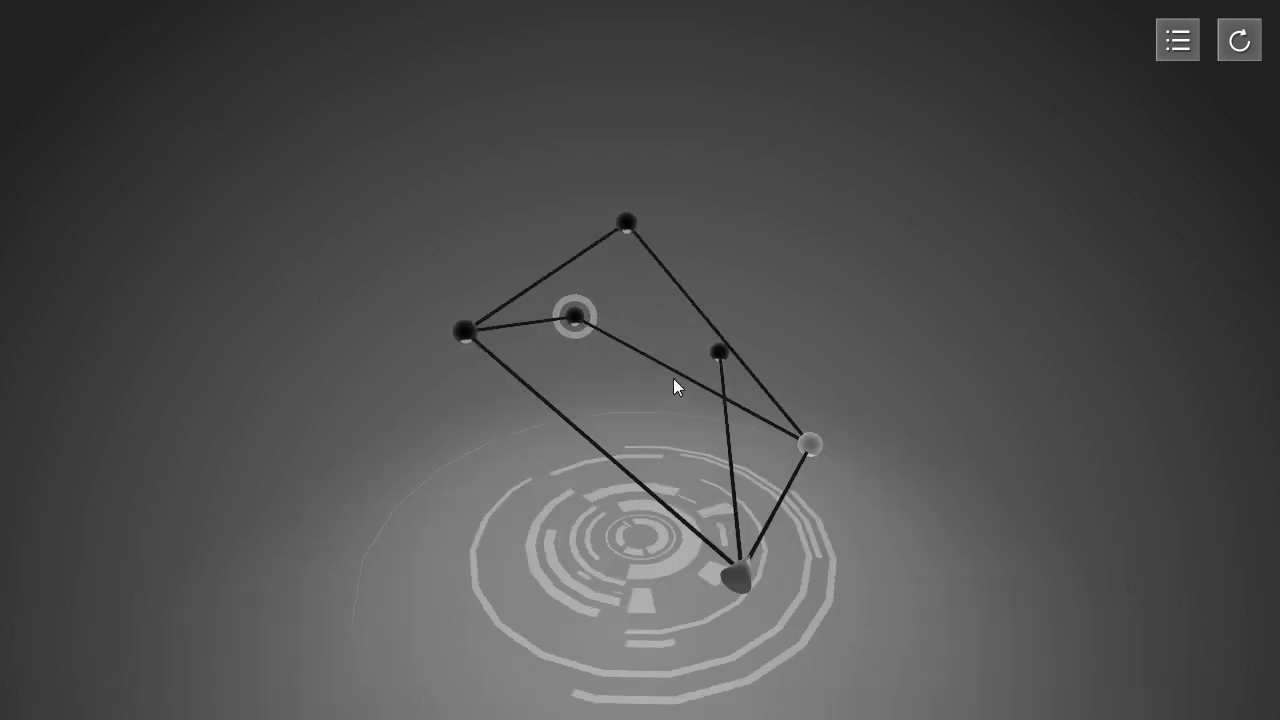
pyautogui.moveTo(495, 649)
pyautogui.mouseDown()
pyautogui.moveTo(171, 528)
pyautogui.moveTo(403, 617)
pyautogui.moveTo(466, 603)
pyautogui.moveTo(760, 611)
pyautogui.mouseUp()
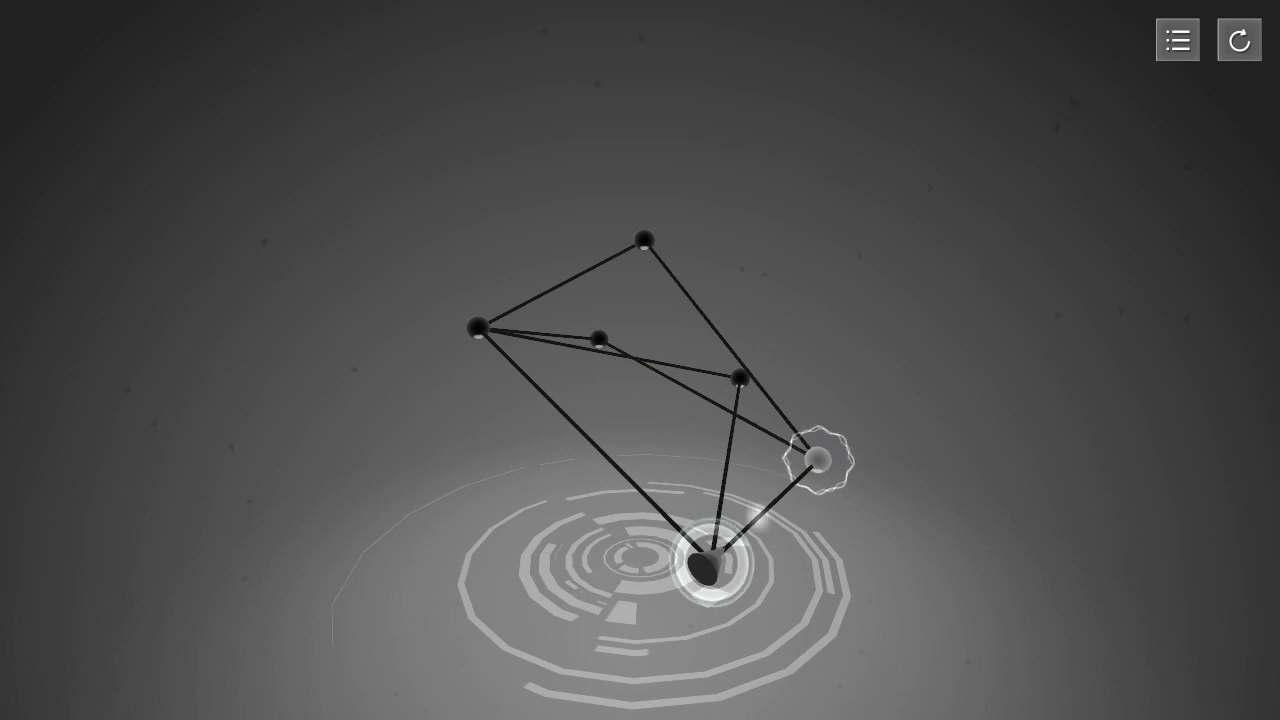
pyautogui.moveTo(609, 636)
pyautogui.mouseDown()
pyautogui.moveTo(462, 565)
pyautogui.moveTo(448, 608)
pyautogui.mouseUp()
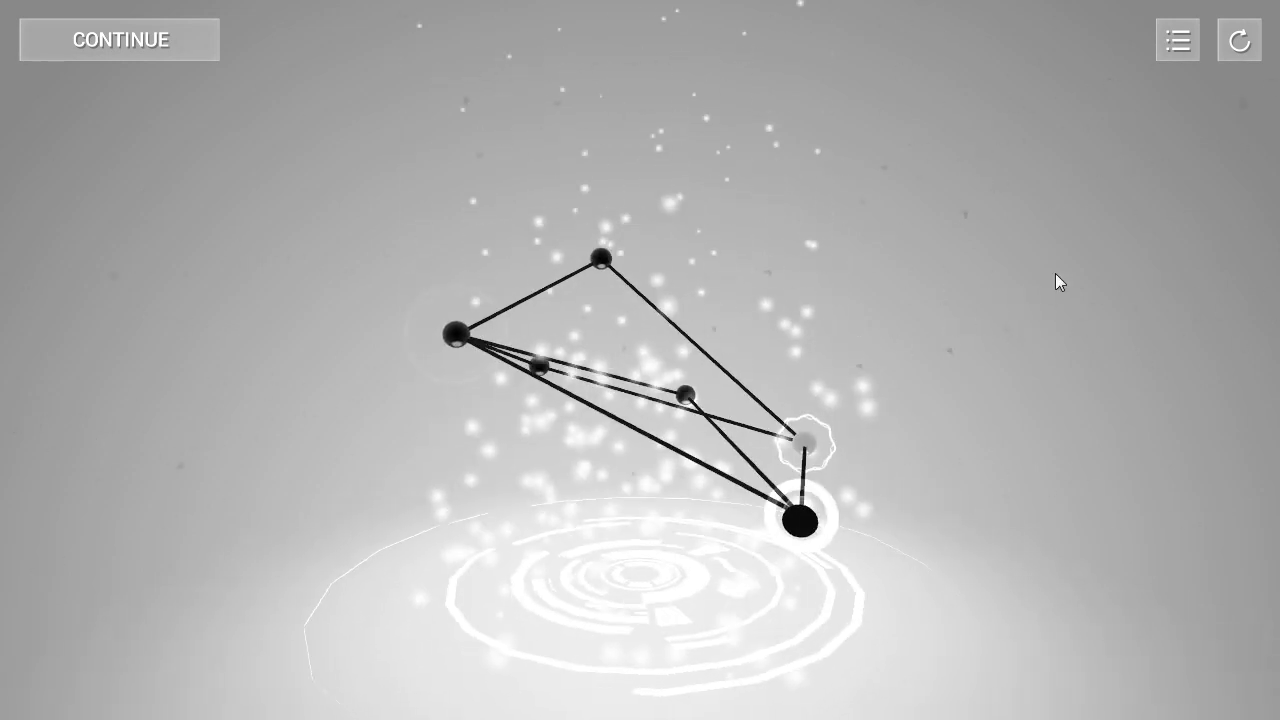
# Step: Reset the level, link spheres to one node, then unlink the middle node from the cone and deselect
pyautogui.click(1249, 45)
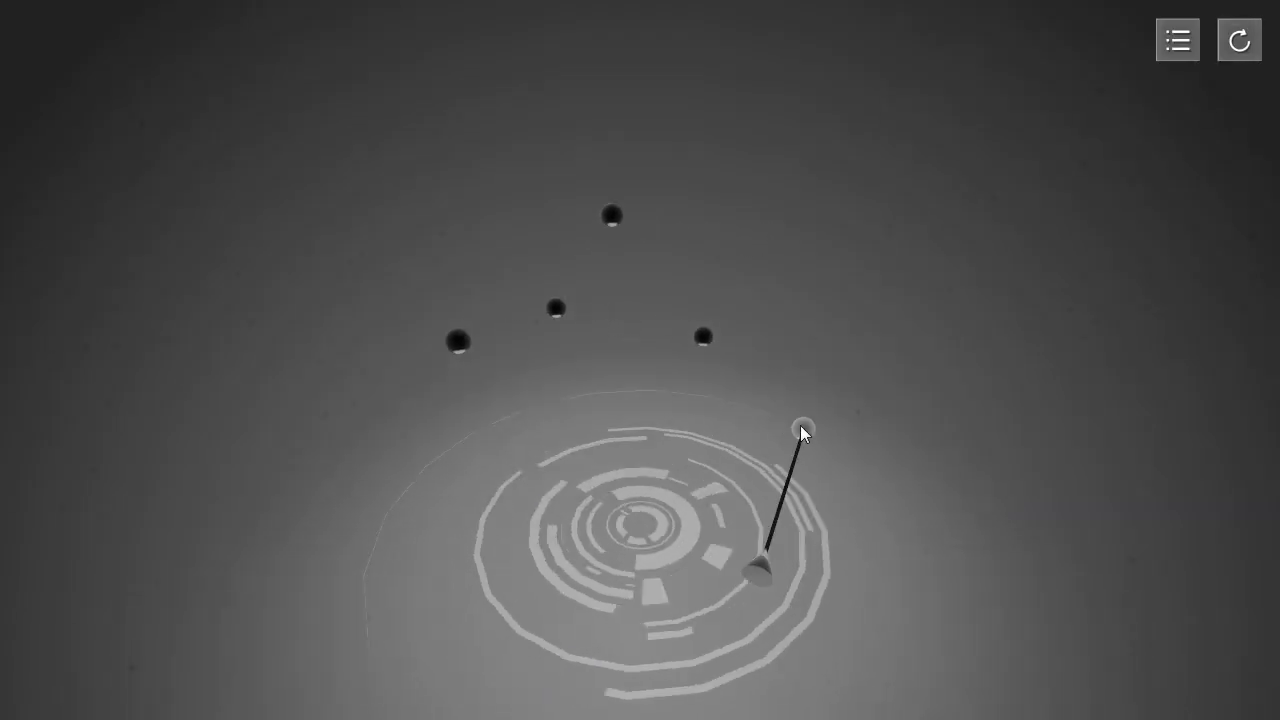
pyautogui.click(567, 267)
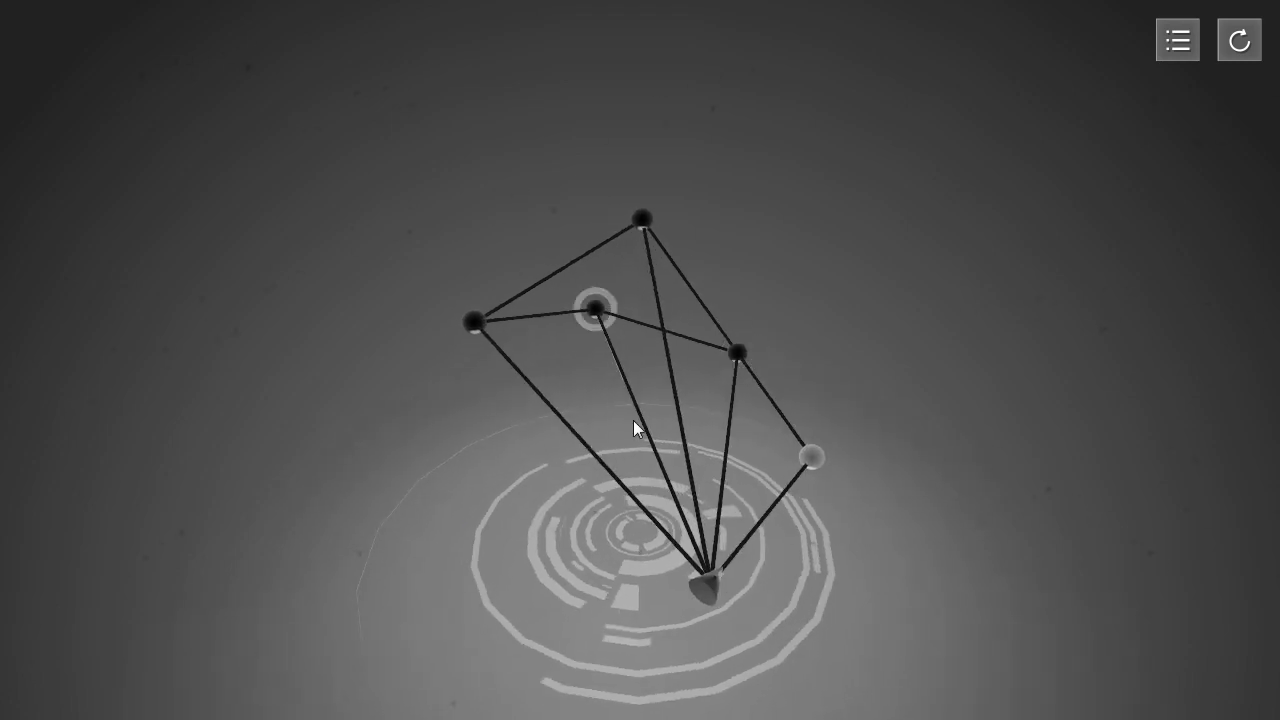
pyautogui.click(741, 567)
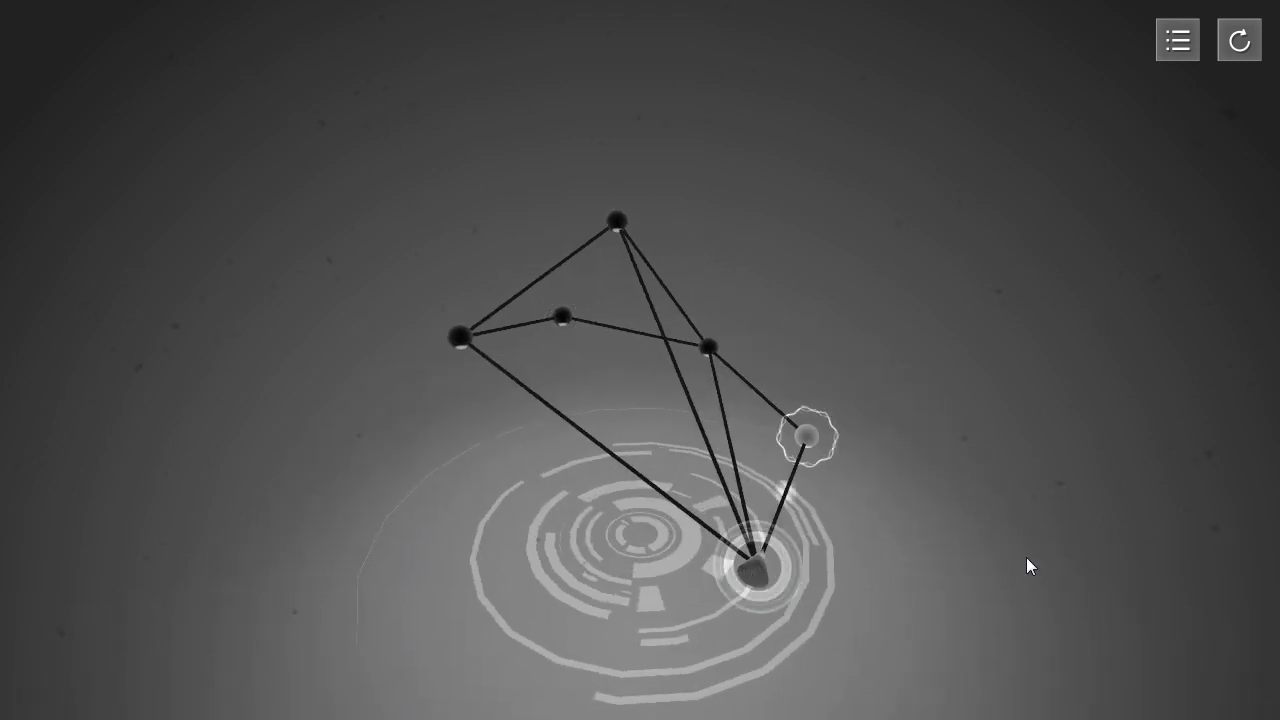
pyautogui.click(611, 492)
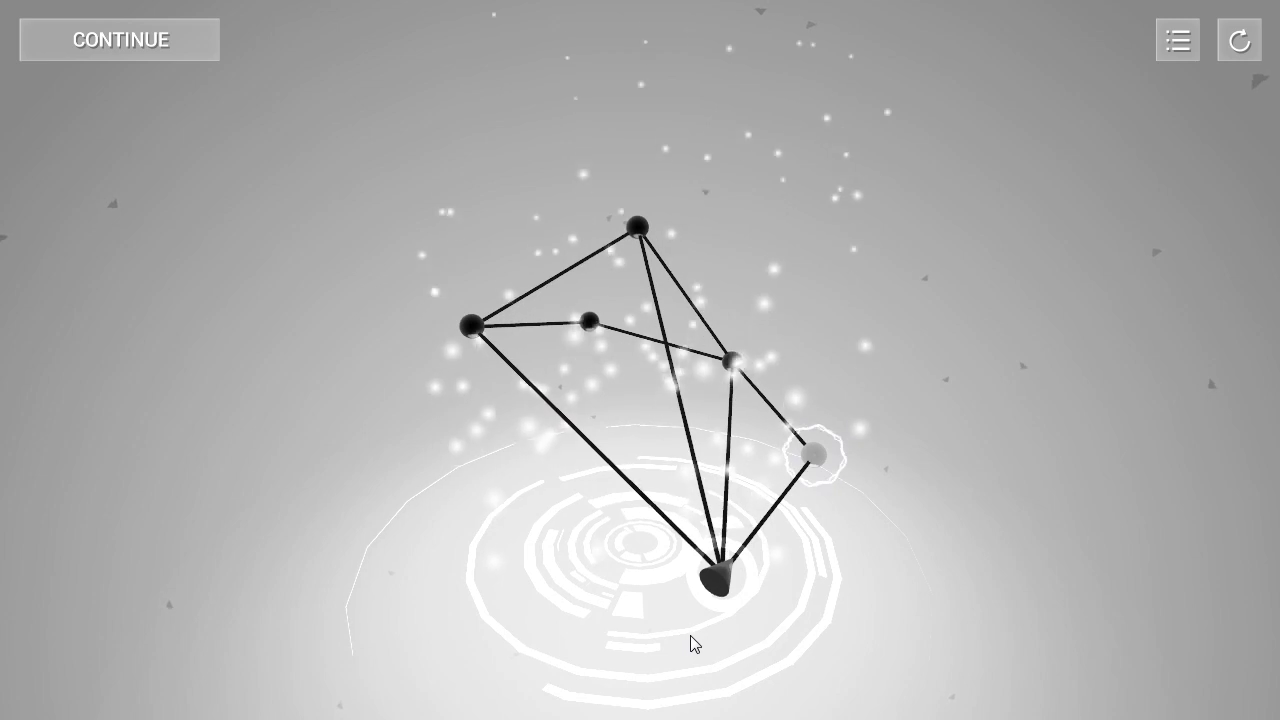
# Step: Orbit the solved wireframe from above, below and the sides, ending on a view from the right
pyautogui.moveTo(614, 614)
pyautogui.mouseDown()
pyautogui.moveTo(584, 579)
pyautogui.moveTo(708, 573)
pyautogui.moveTo(614, 583)
pyautogui.mouseUp()
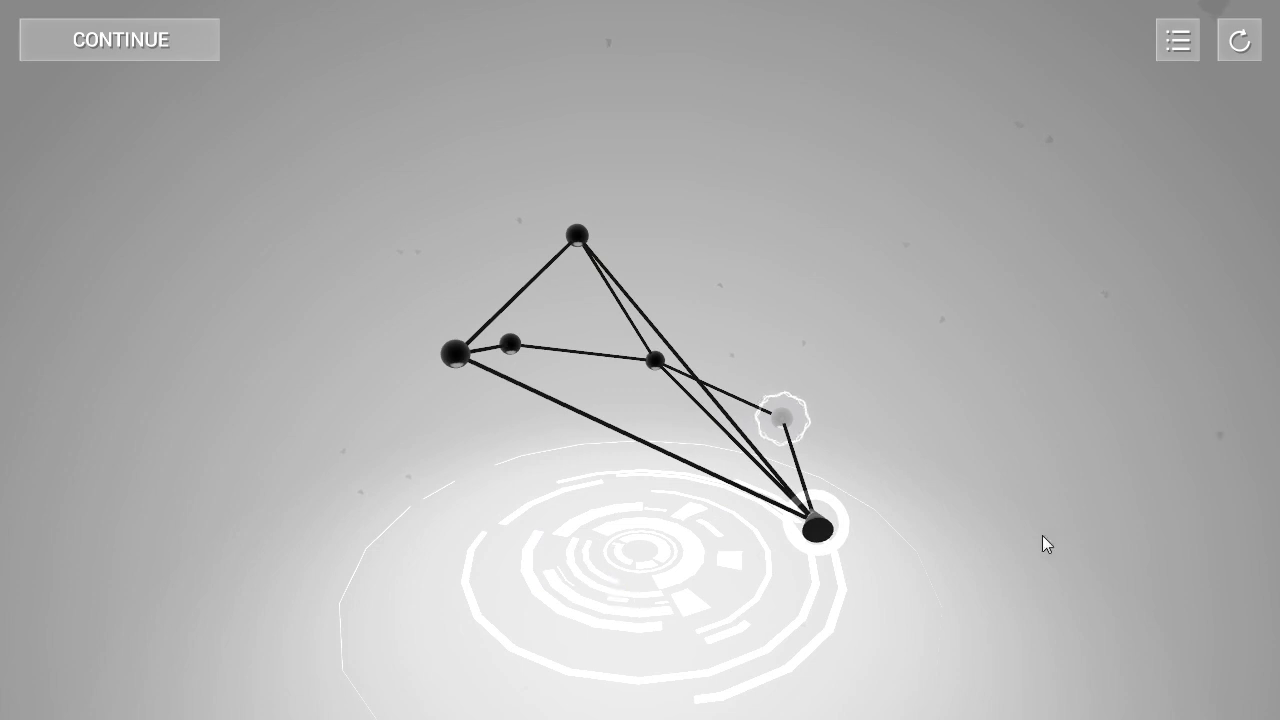
pyautogui.moveTo(1042, 535); pyautogui.dragTo(869, 497)
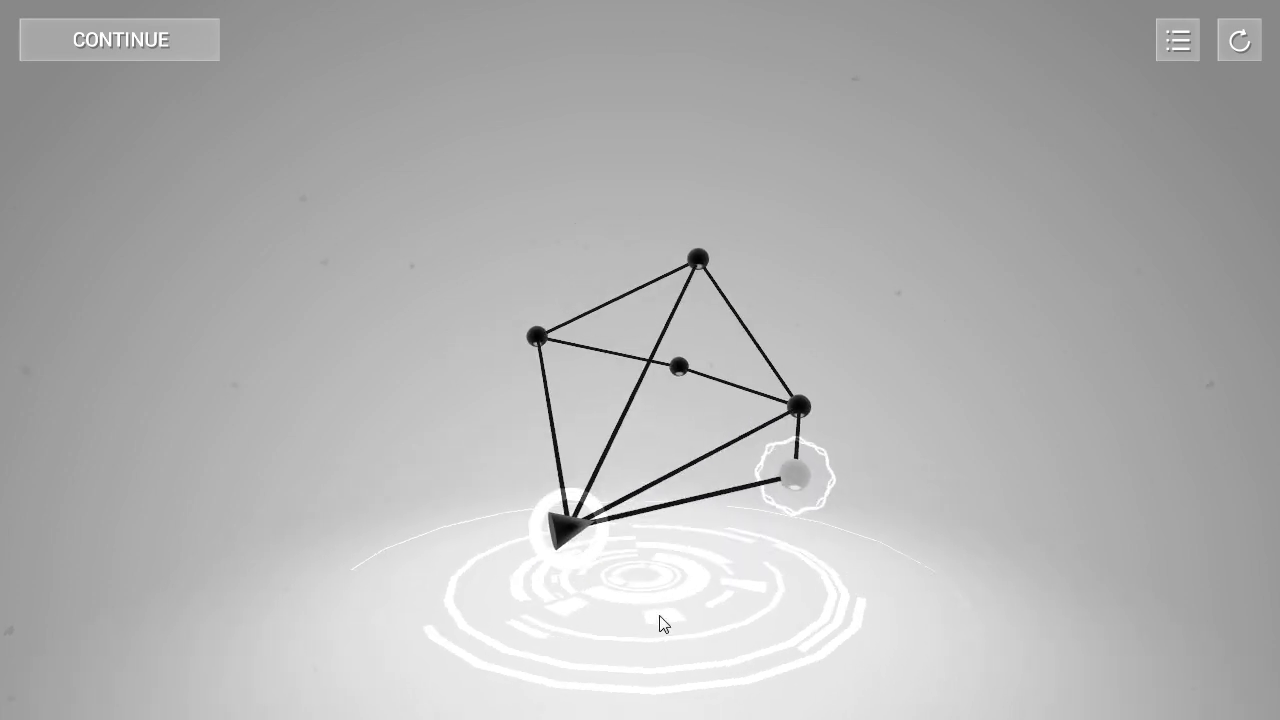
pyautogui.moveTo(660, 624)
pyautogui.mouseDown()
pyautogui.moveTo(634, 614)
pyautogui.moveTo(717, 271)
pyautogui.mouseUp()
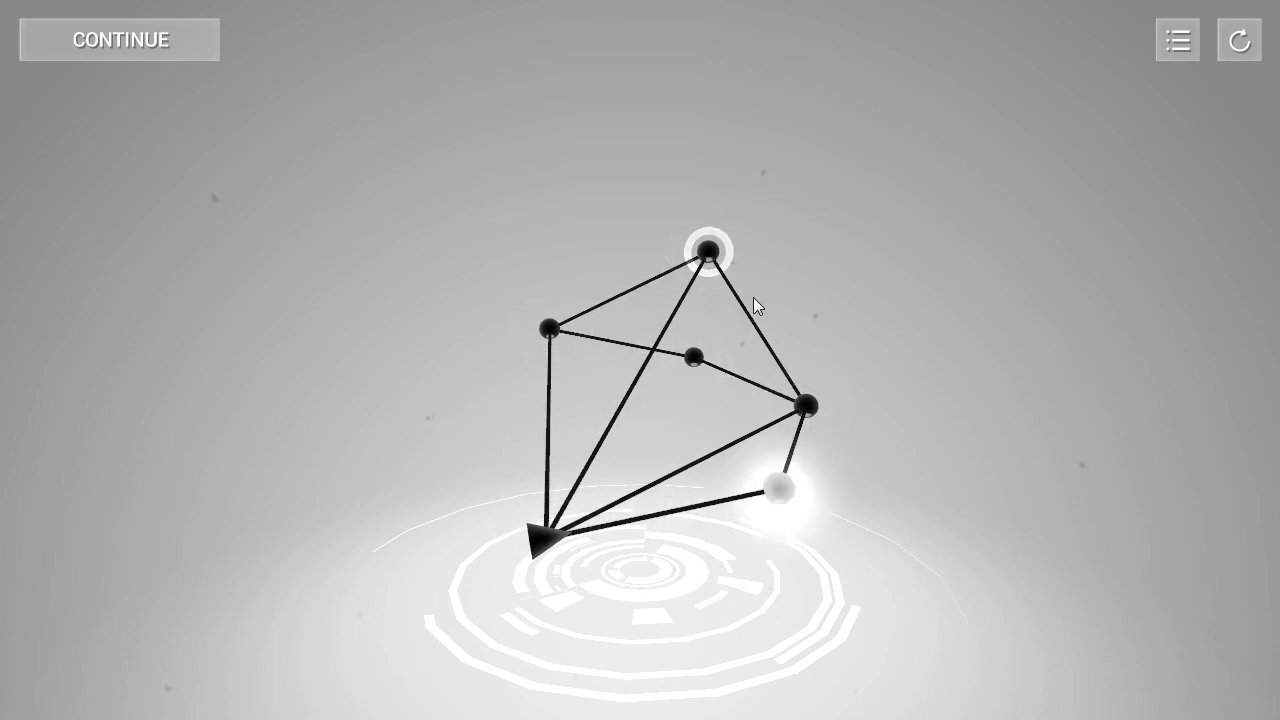
pyautogui.moveTo(814, 569)
pyautogui.mouseDown()
pyautogui.moveTo(886, 537)
pyautogui.moveTo(904, 513)
pyautogui.moveTo(890, 516)
pyautogui.mouseUp()
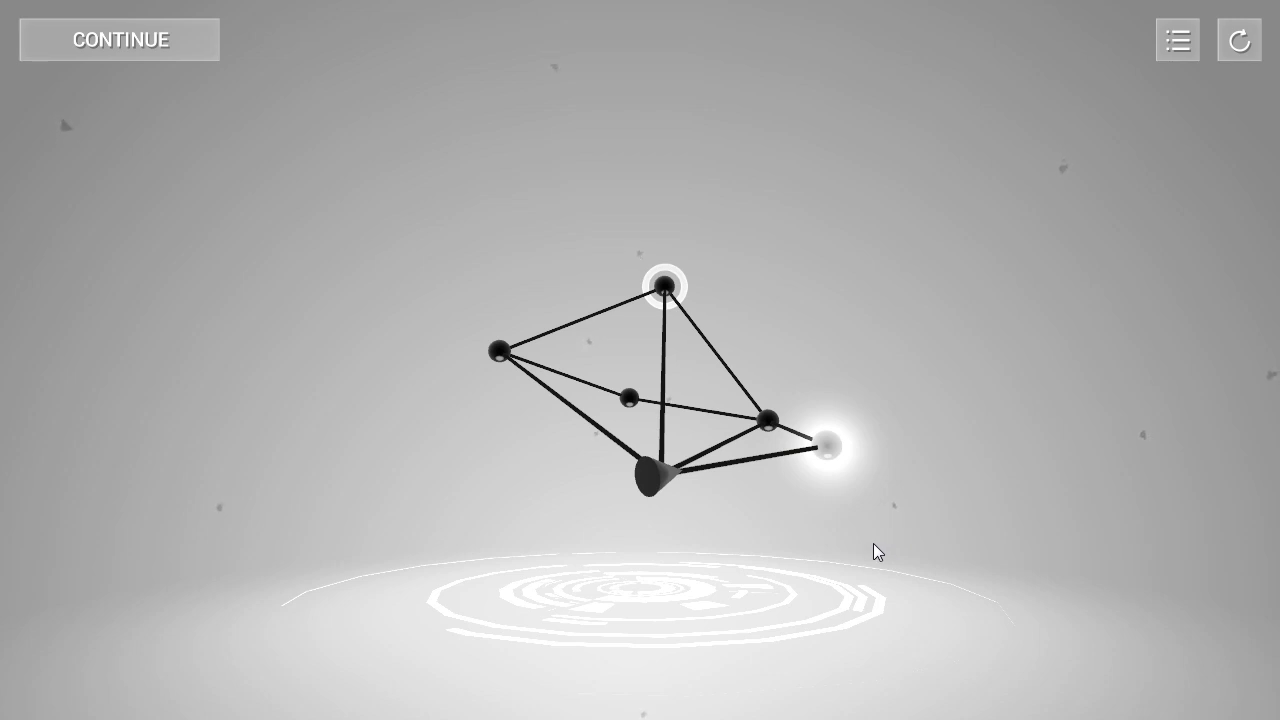
pyautogui.moveTo(873, 543)
pyautogui.mouseDown()
pyautogui.moveTo(694, 597)
pyautogui.moveTo(876, 641)
pyautogui.moveTo(1064, 552)
pyautogui.moveTo(1044, 546)
pyautogui.mouseUp()
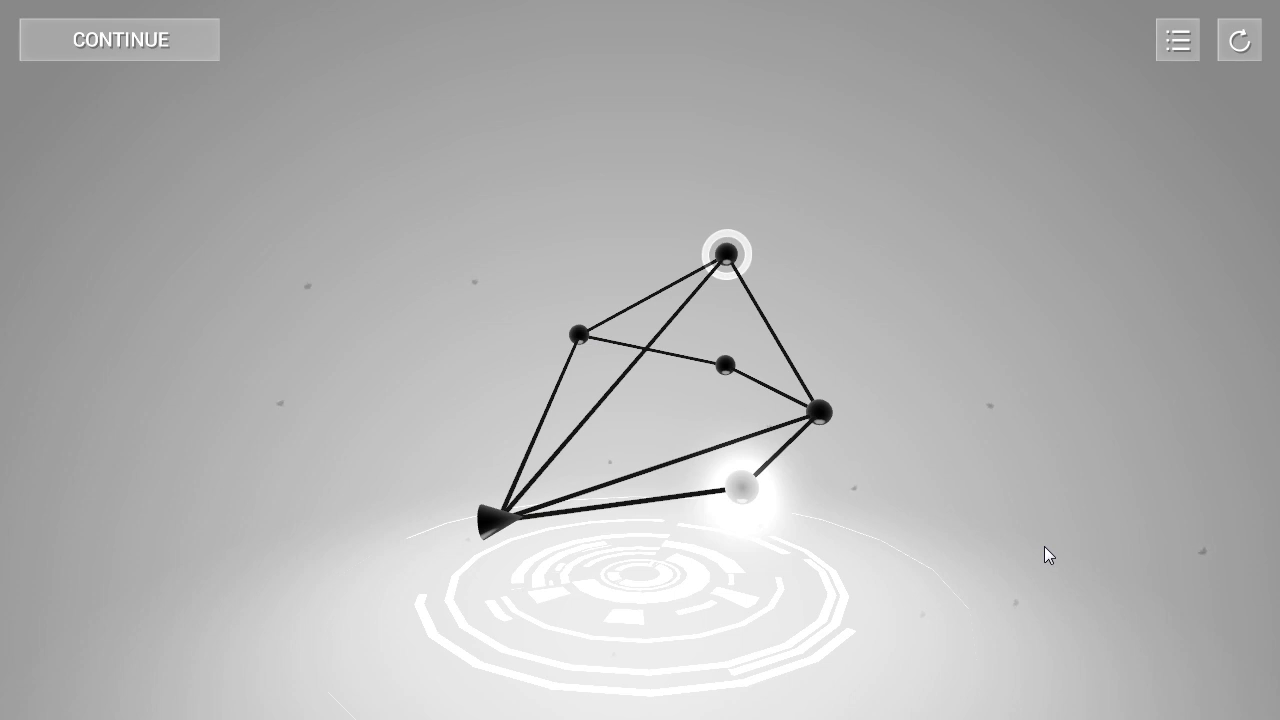
pyautogui.moveTo(877, 568)
pyautogui.mouseDown()
pyautogui.moveTo(689, 534)
pyautogui.moveTo(677, 552)
pyautogui.moveTo(815, 557)
pyautogui.mouseUp()
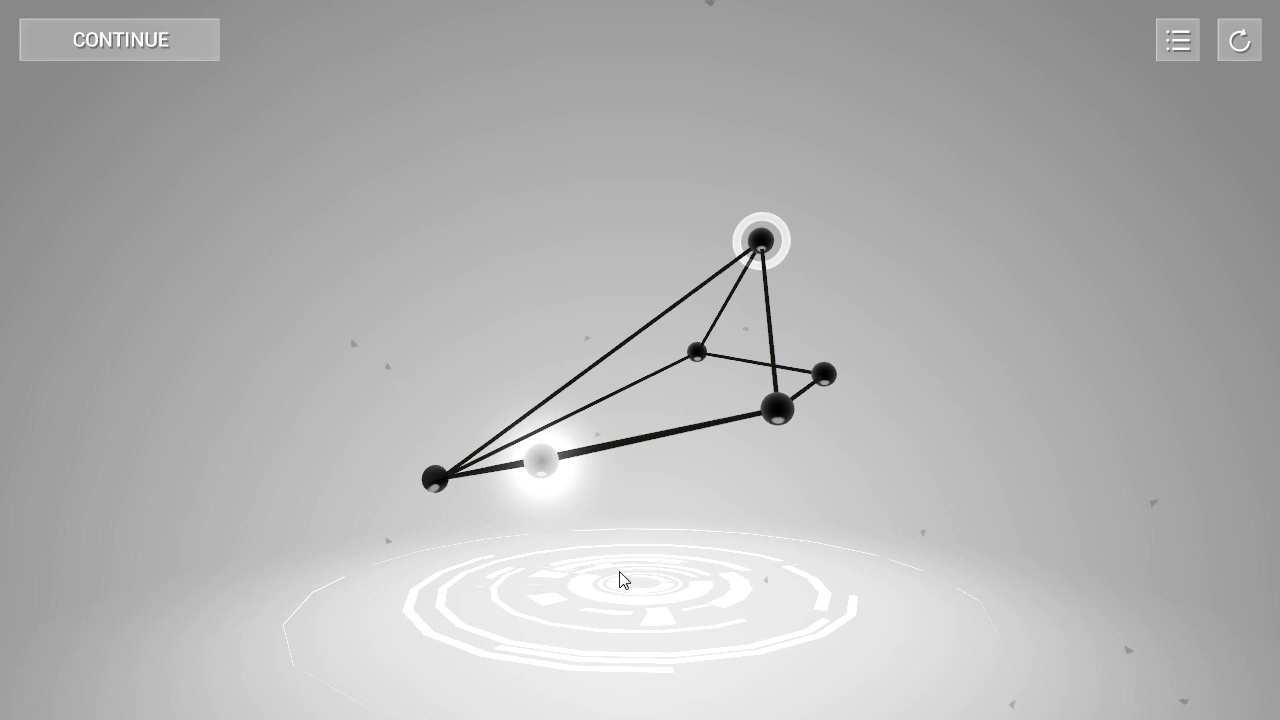
pyautogui.moveTo(626, 600); pyautogui.dragTo(772, 640)
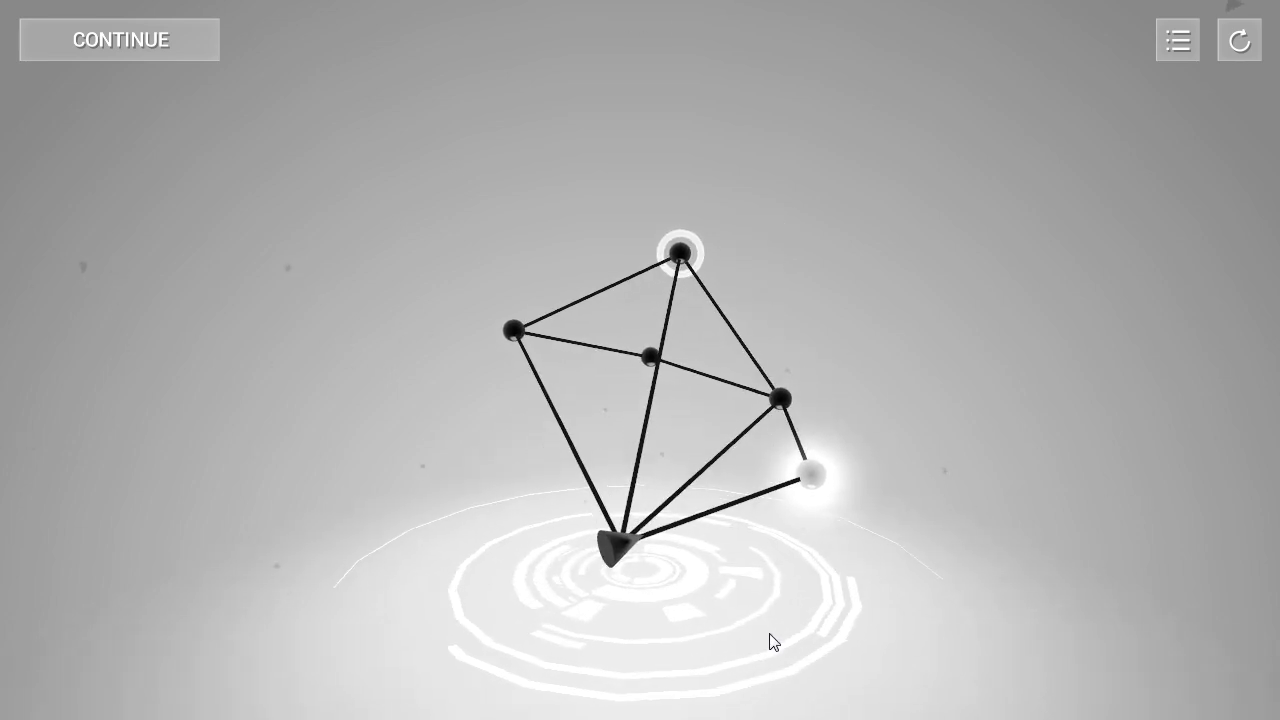
# Step: Load a later level from the level list and switch to its blue puzzle
pyautogui.click(1179, 47)
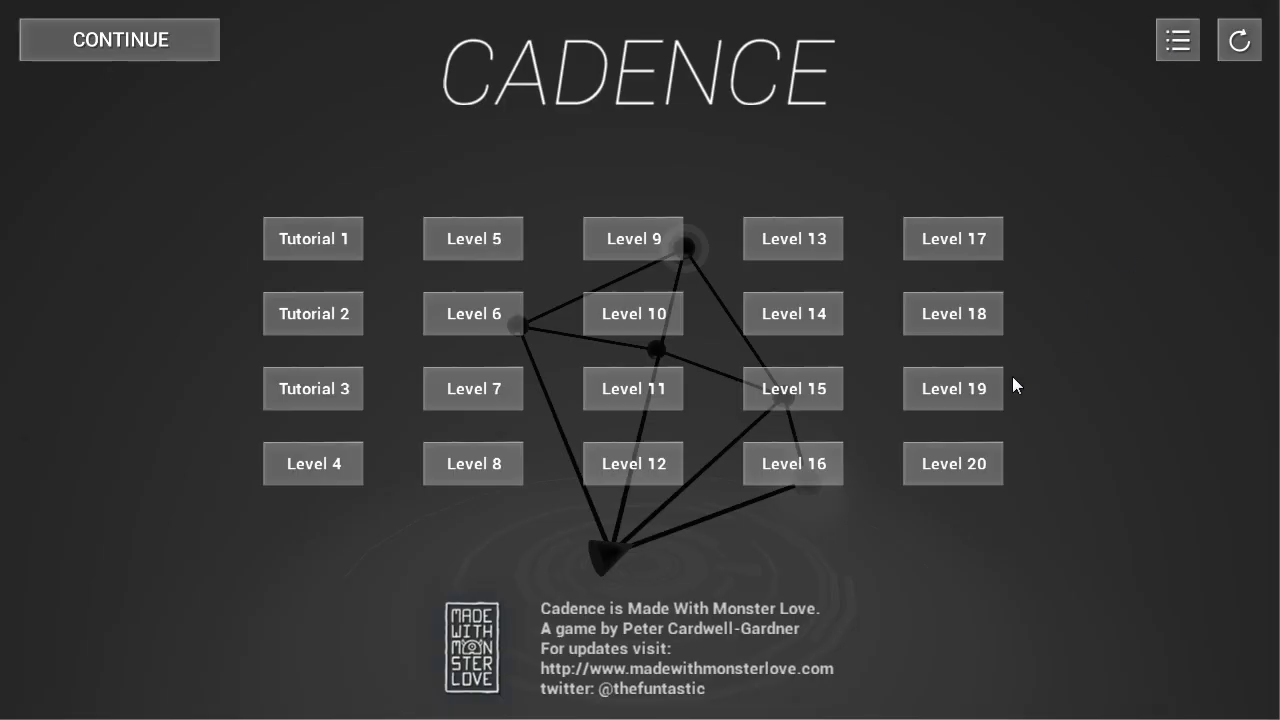
pyautogui.click(945, 400)
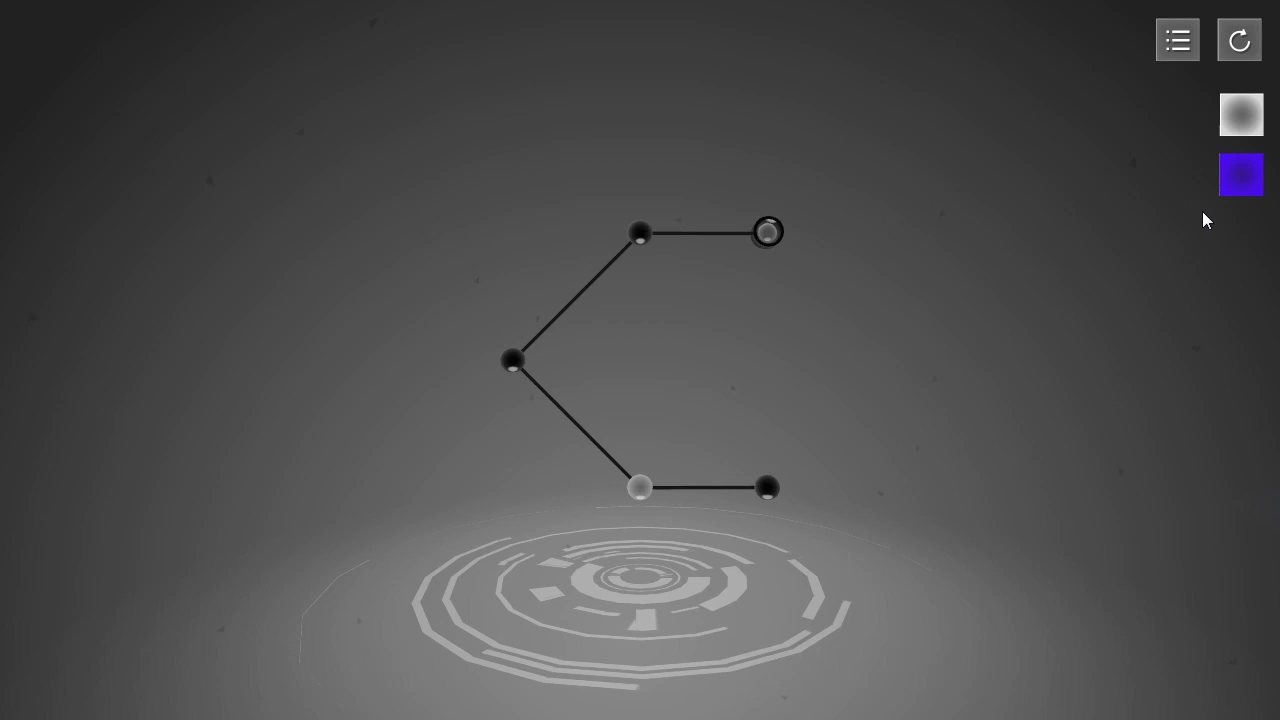
pyautogui.click(1246, 184)
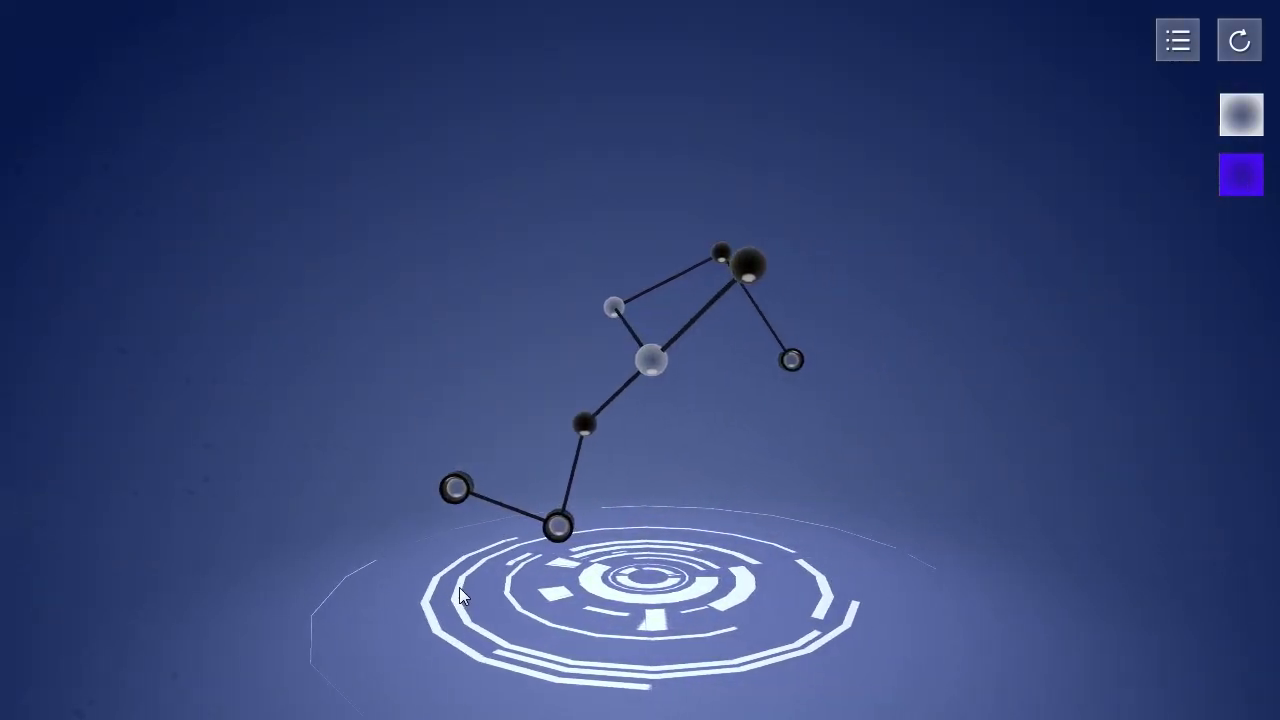
# Step: Link the glass node to the left node, then connect the ring node to start the chain's pulses
pyautogui.moveTo(459, 587); pyautogui.dragTo(486, 532)
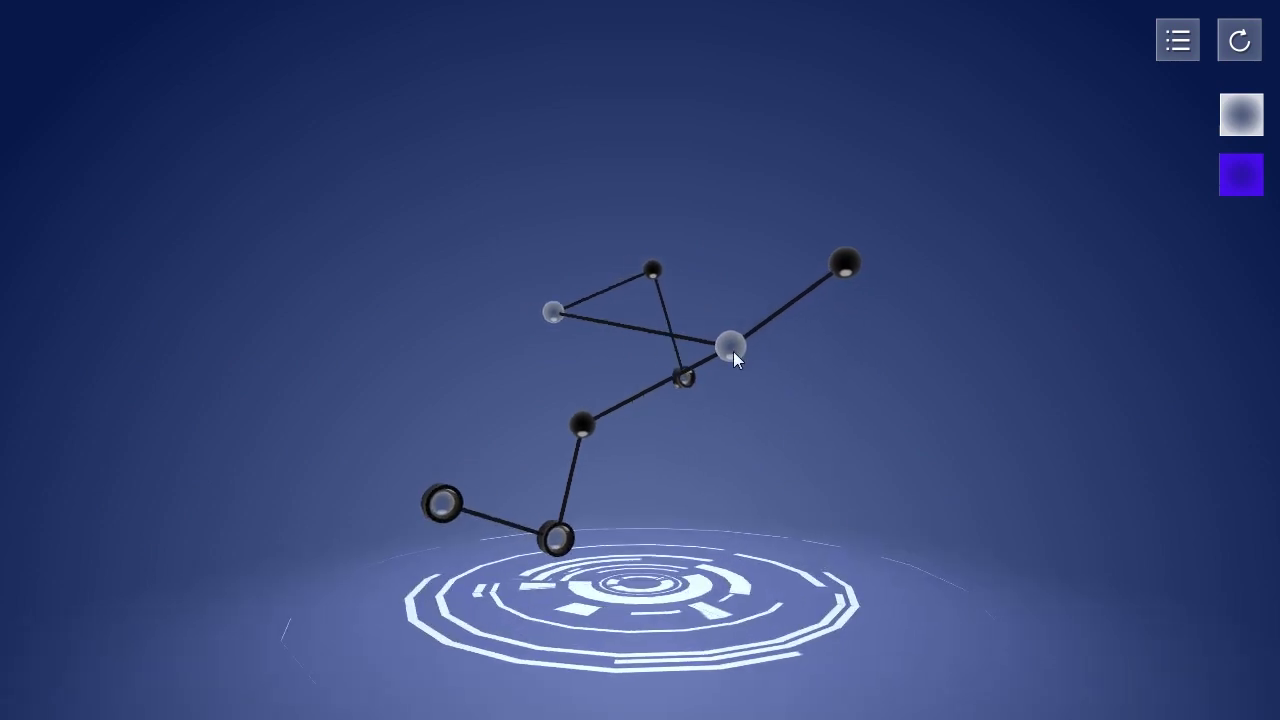
pyautogui.moveTo(650, 329); pyautogui.dragTo(806, 458)
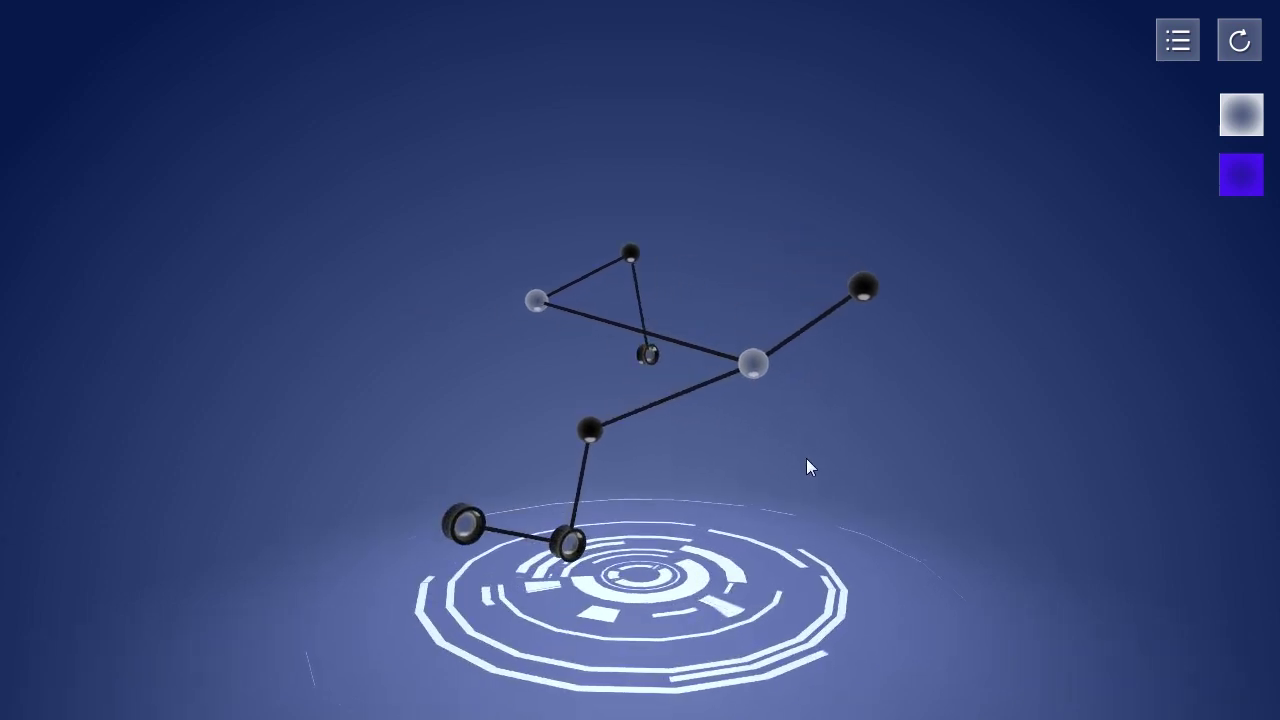
pyautogui.click(750, 363)
pyautogui.click(533, 300)
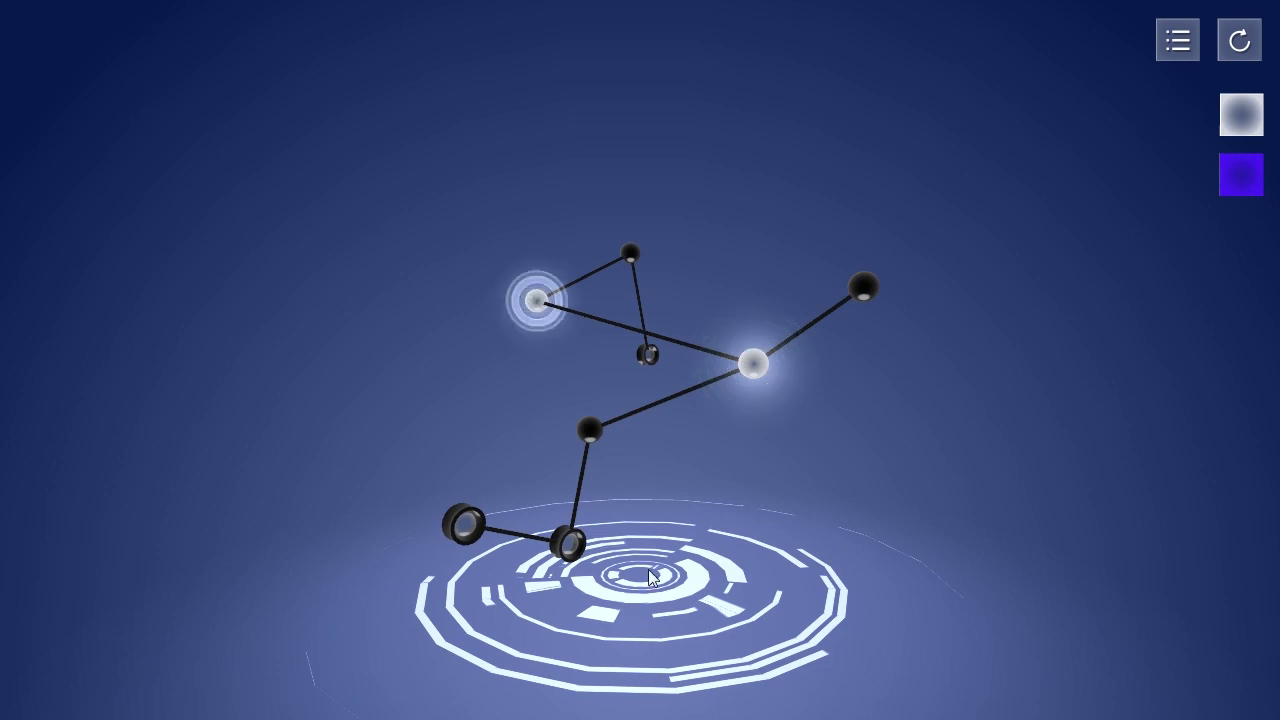
pyautogui.moveTo(839, 604); pyautogui.dragTo(794, 530)
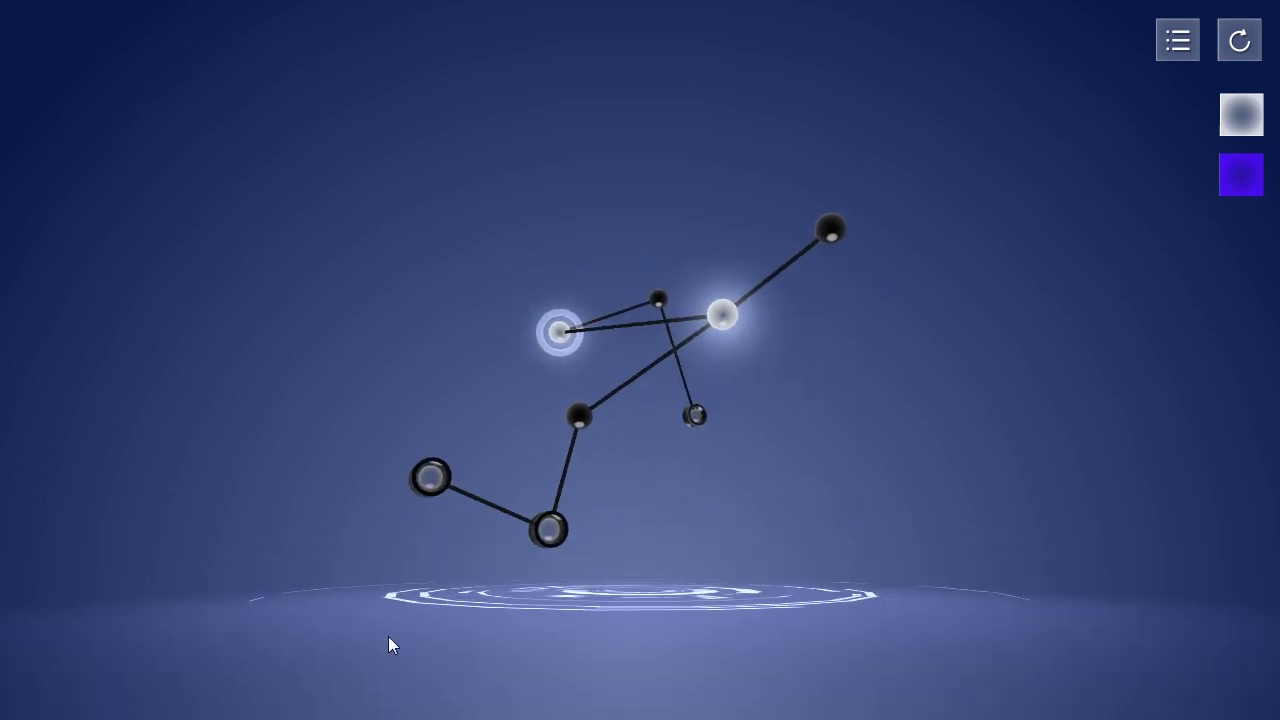
pyautogui.moveTo(389, 646); pyautogui.dragTo(515, 599)
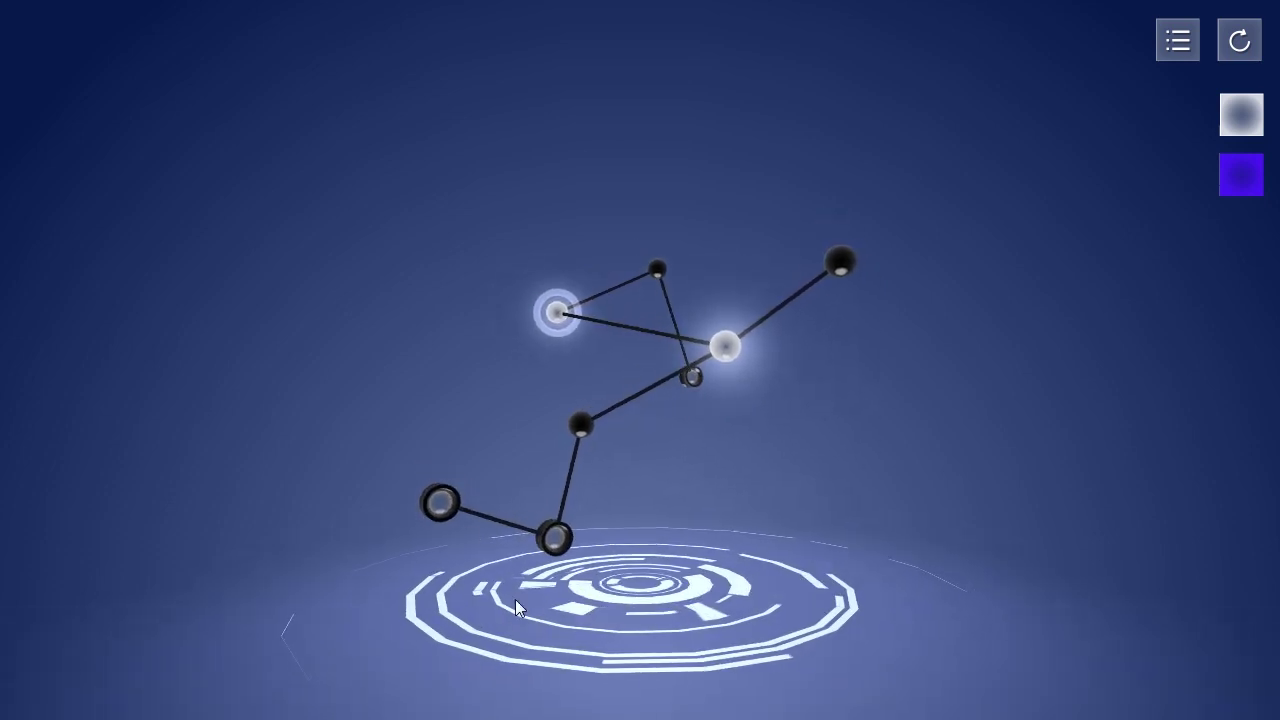
pyautogui.click(440, 503)
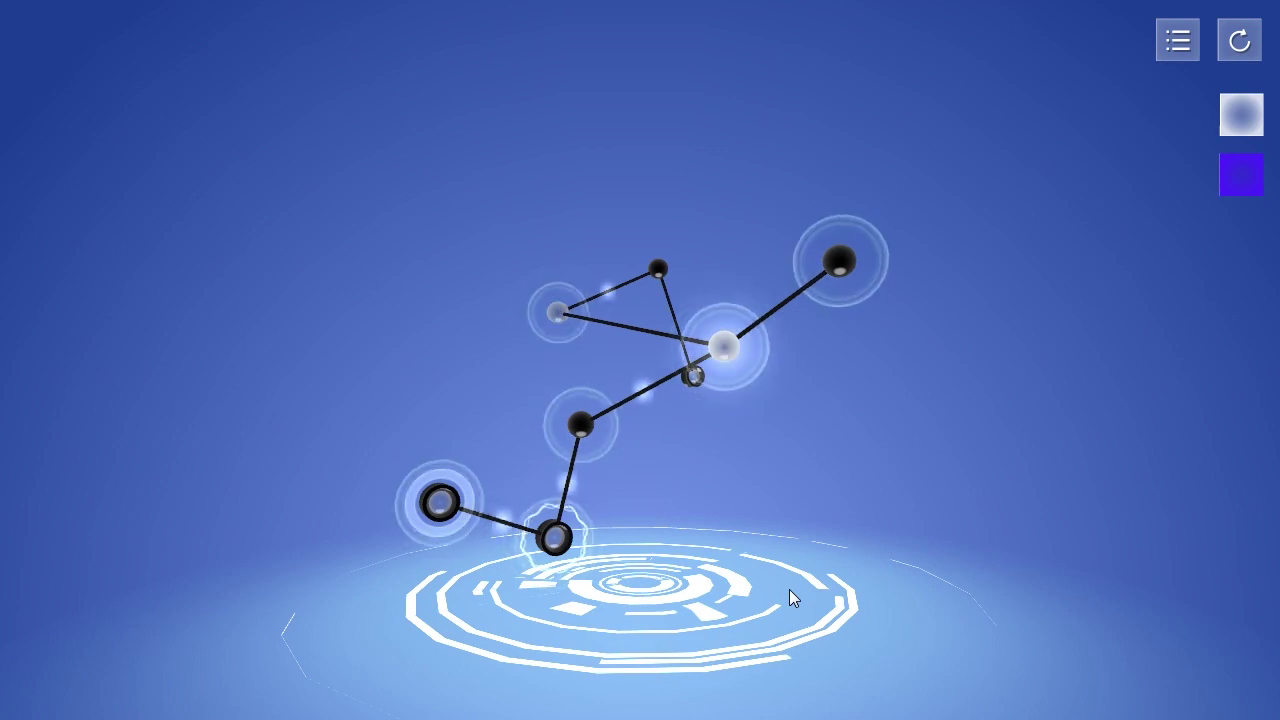
# Step: Switch from the grey puzzle to the blue one and back to grey
pyautogui.click(1250, 118)
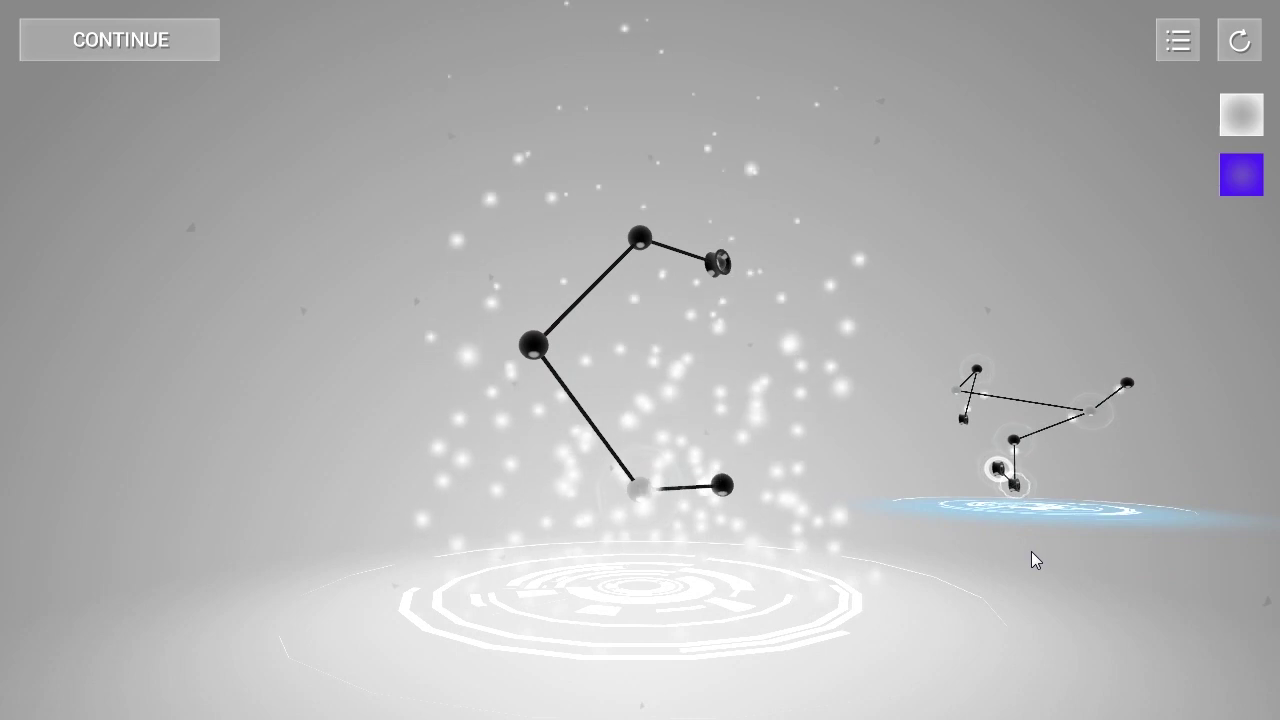
pyautogui.click(1258, 187)
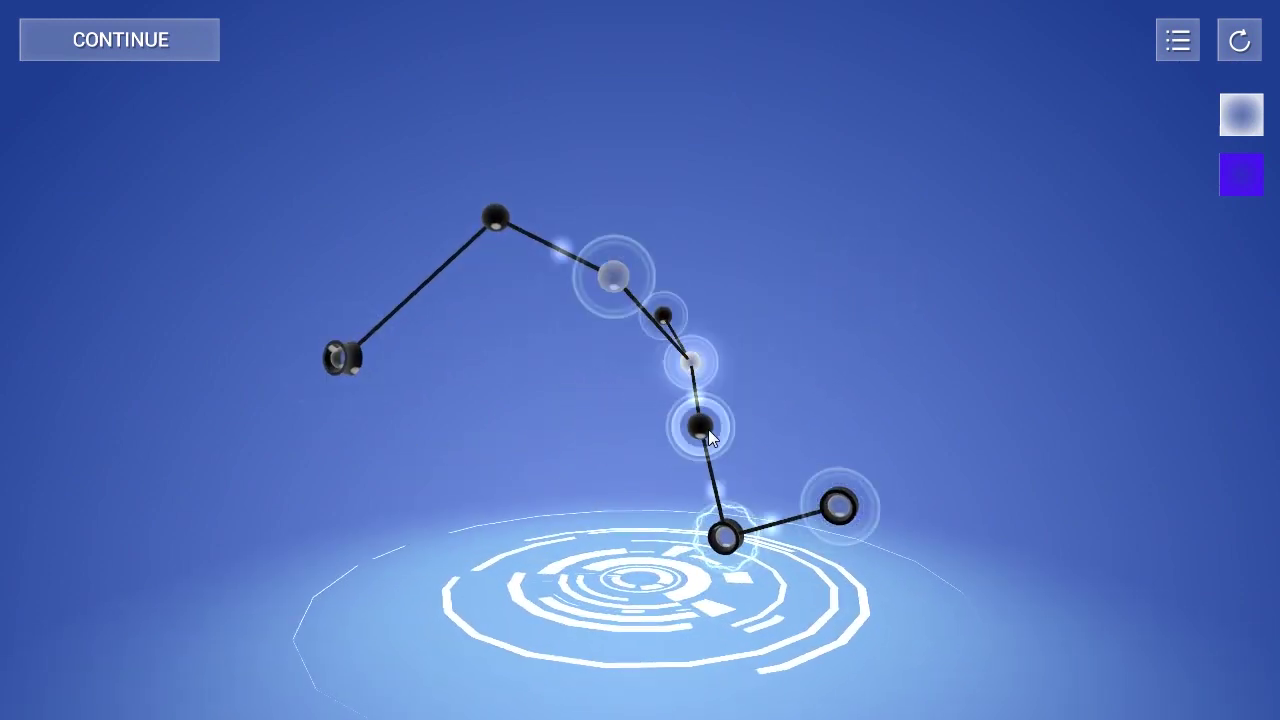
pyautogui.click(1250, 117)
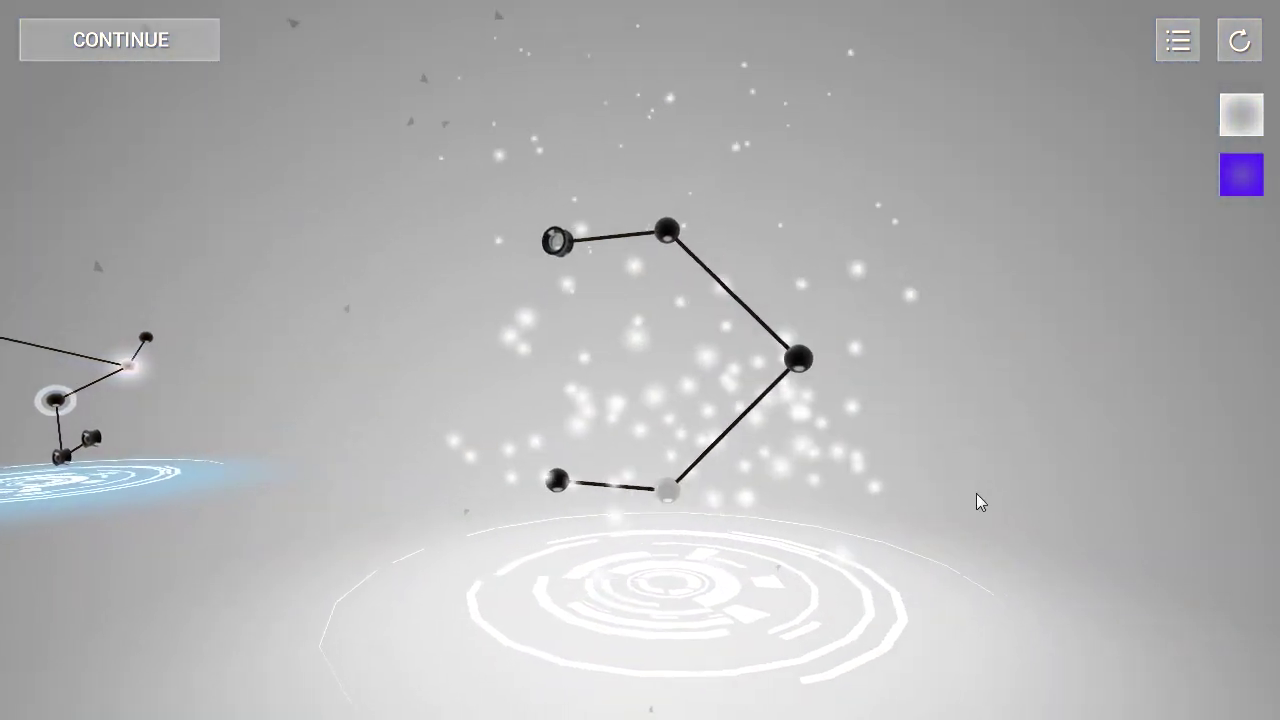